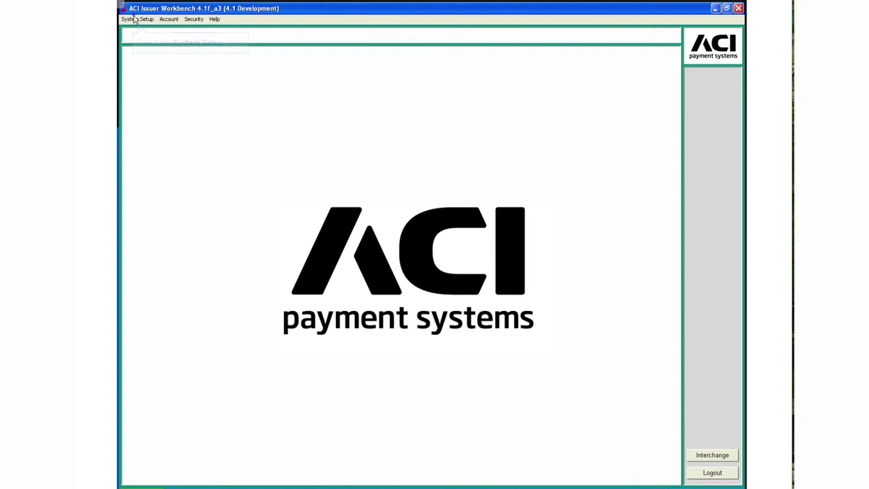
Start a new account process control record for the institution TEST INSTITUTION.
left_click(135, 19)
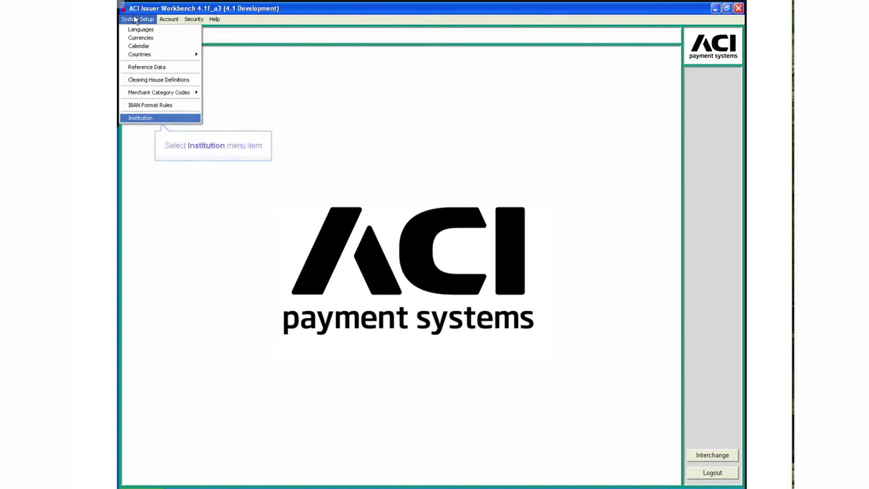
left_click(161, 118)
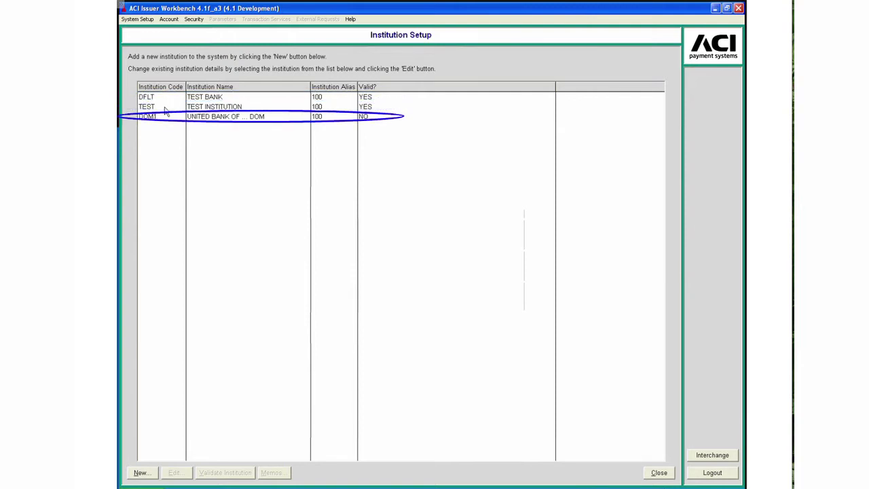
left_click(165, 111)
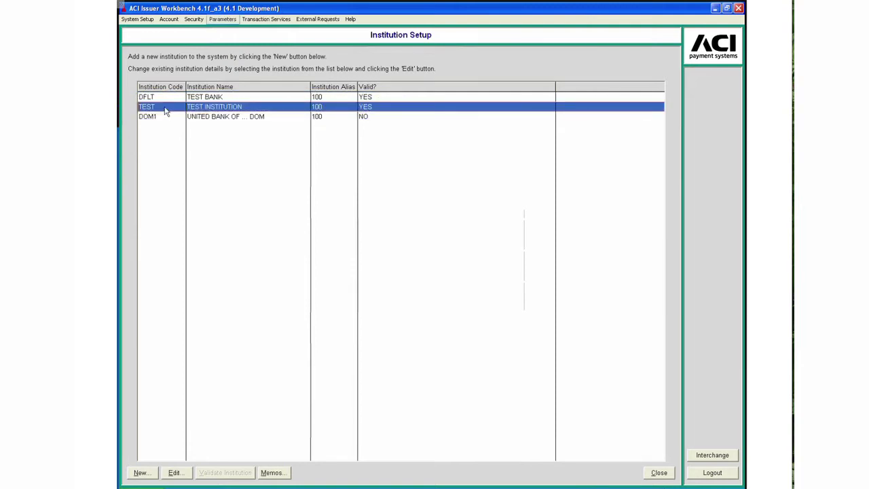
left_click(223, 19)
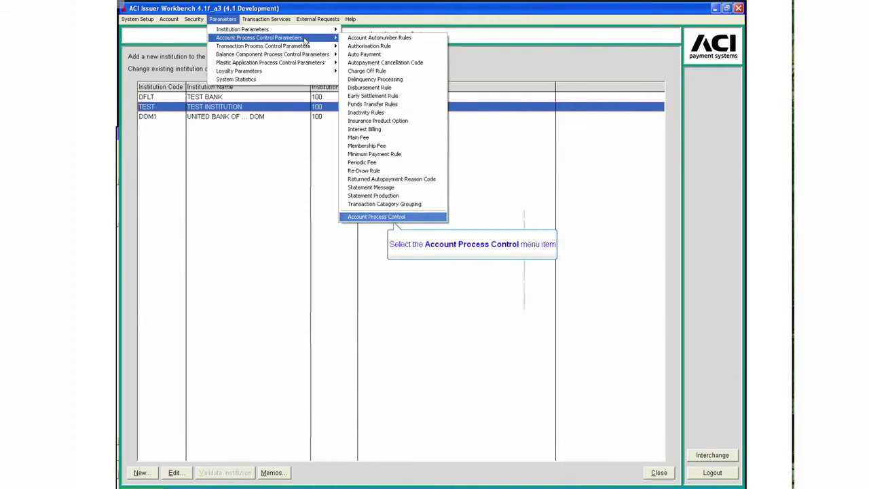
left_click(378, 217)
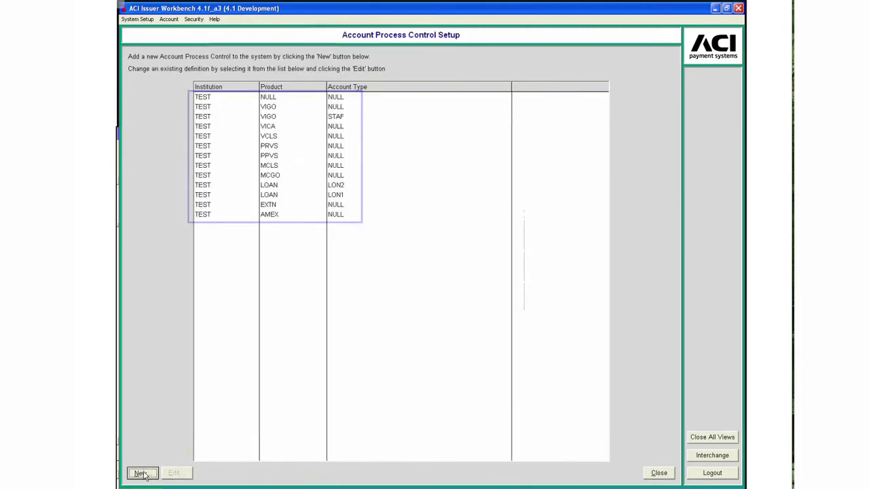
left_click(140, 473)
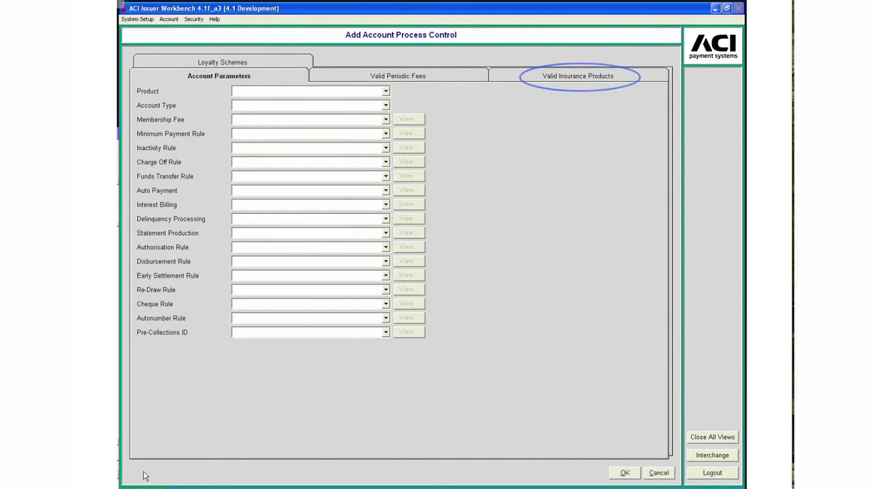
Set the account process control's product to MASTERCARD and its account type to DIAMOND.
left_click(386, 91)
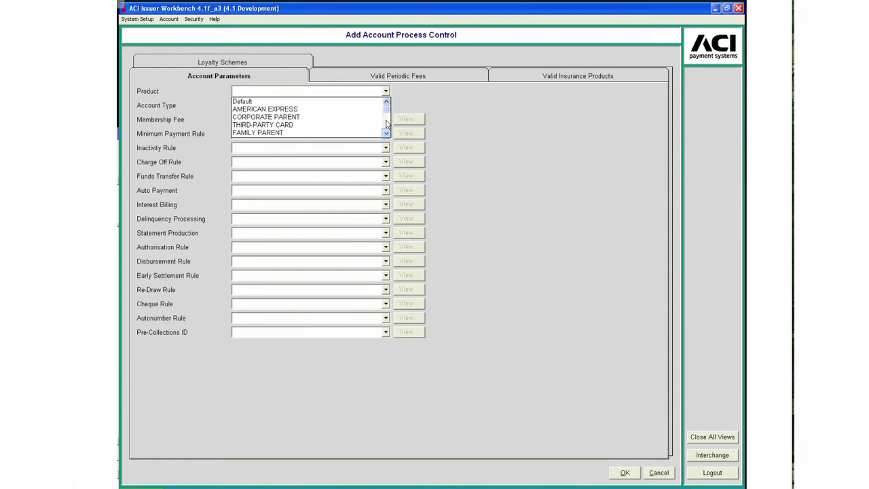
scroll(386, 133, "down", 1)
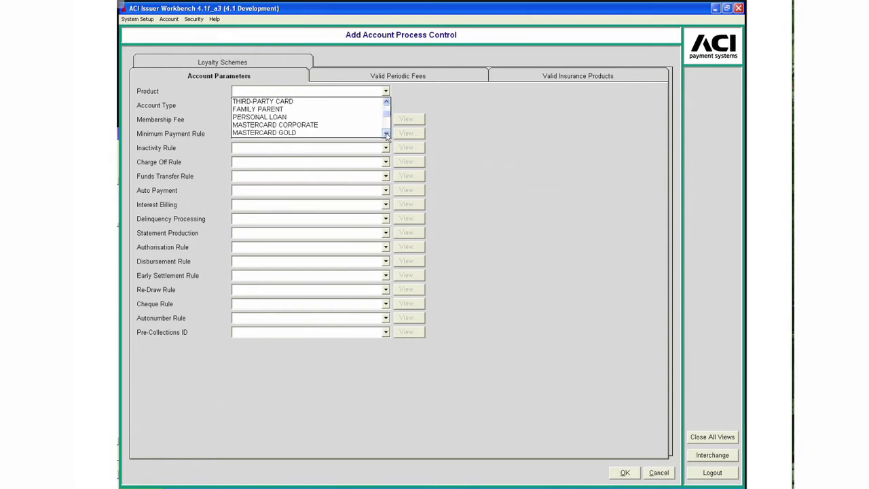
left_click(386, 134)
left_click(387, 133)
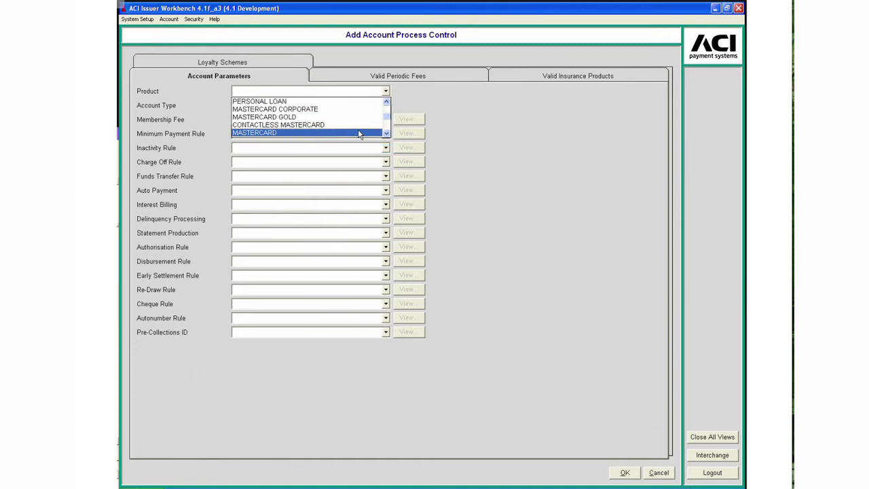
left_click(359, 134)
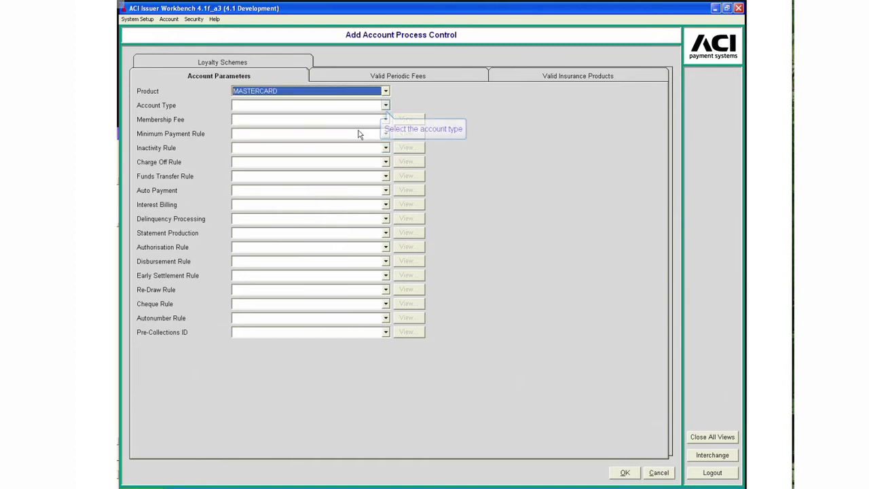
left_click(386, 106)
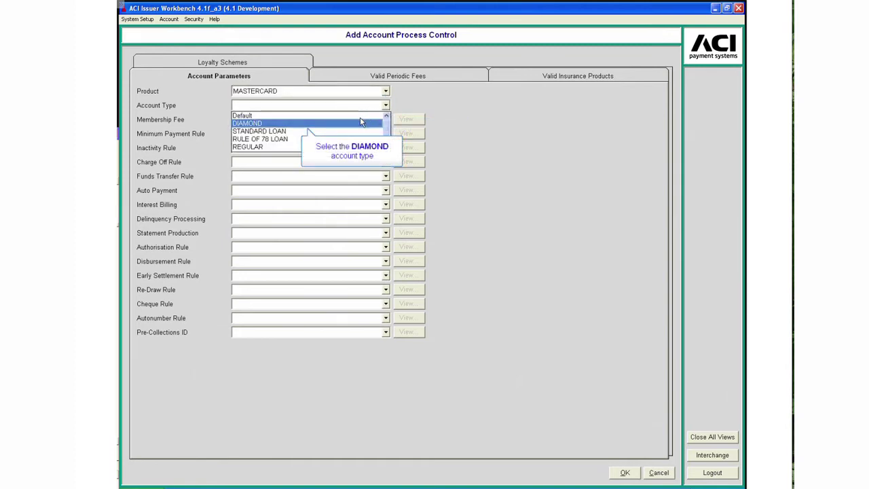
left_click(360, 126)
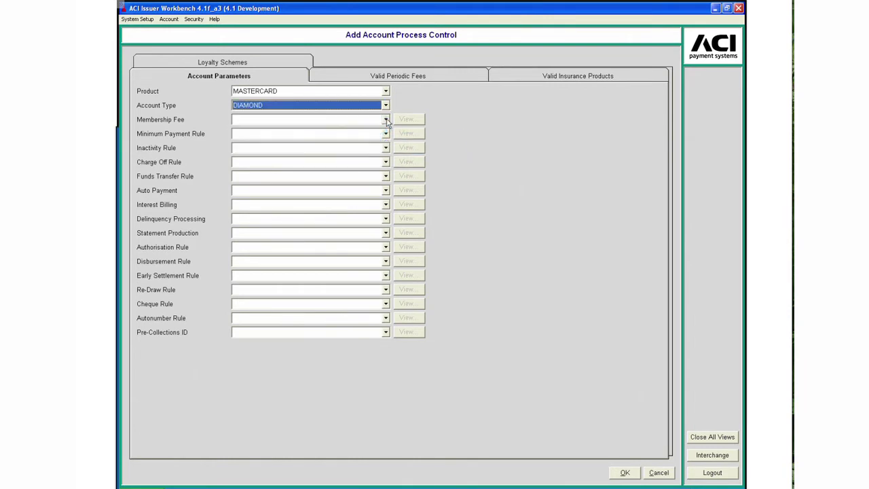
Set the membership fee to DIAMOND MEMBERSHIP FEE and review that fee's billing details and refund settings.
left_click(385, 120)
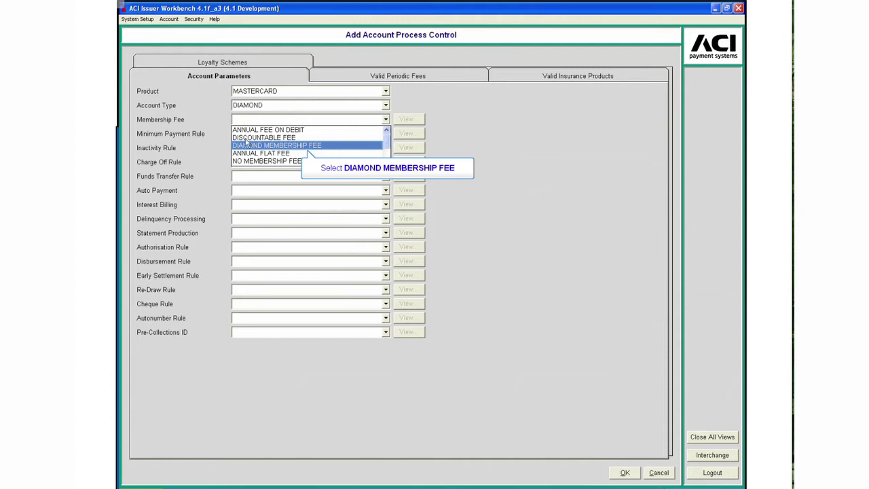
left_click(243, 147)
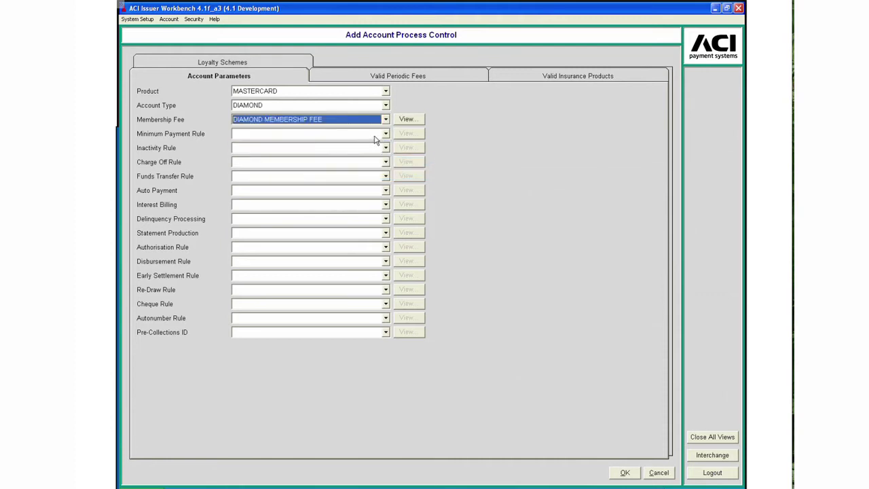
left_click(405, 121)
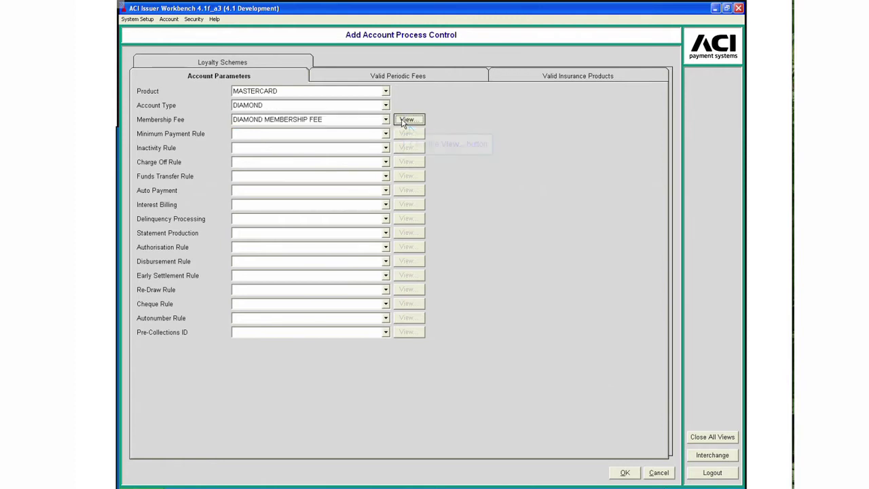
left_click(406, 120)
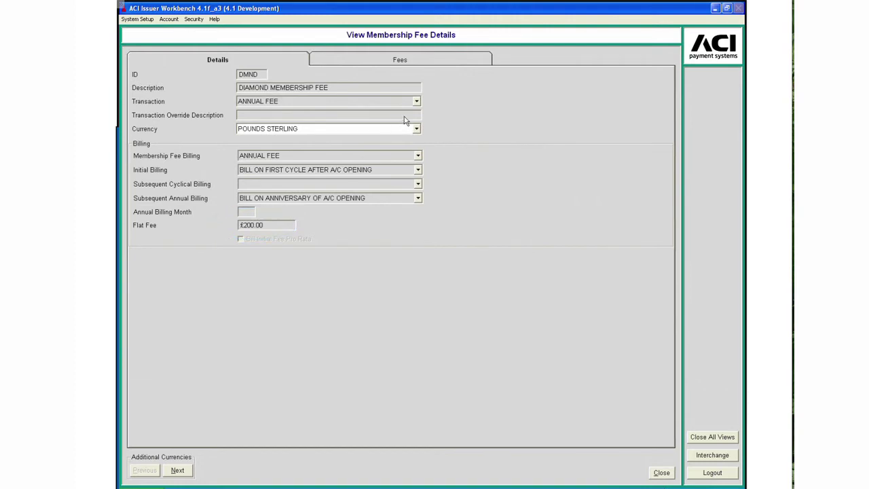
left_click(409, 62)
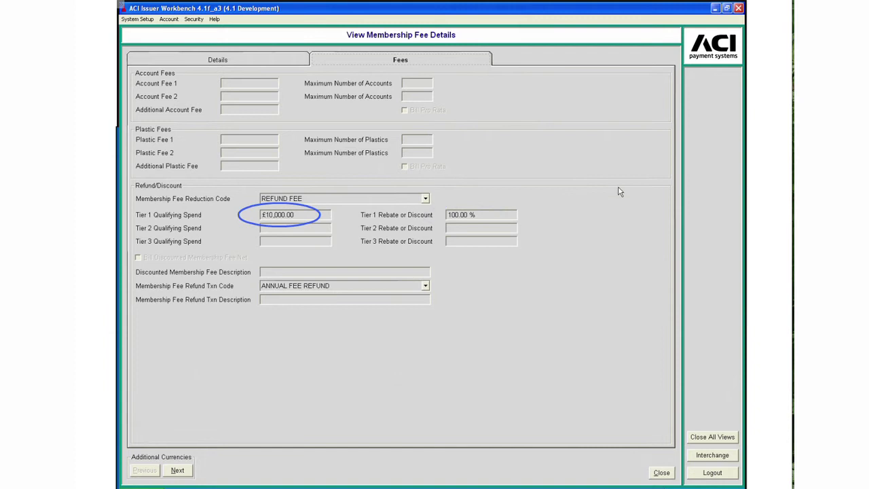
left_click(662, 473)
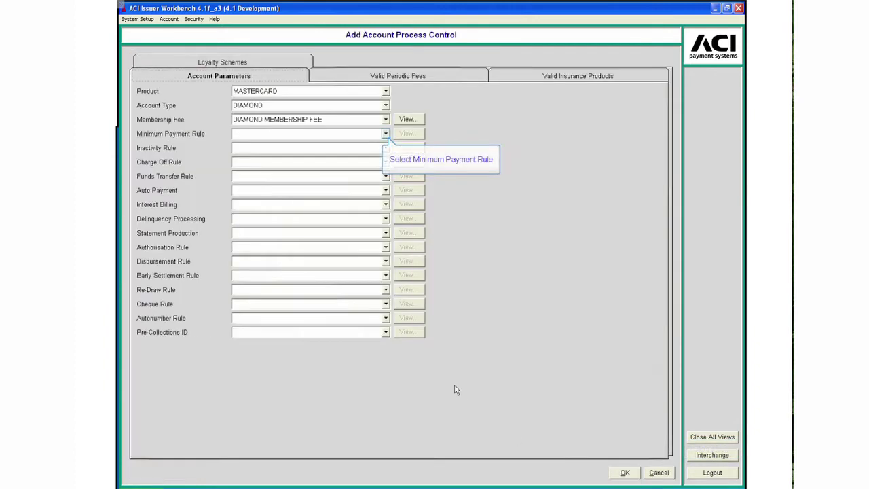
Set the minimum payment rule to DEFAULT MINIMUM PAYMENT RULES, inactivity rule to DEFAULT SBWO RULES and charge off rule to DEFAULT CHARGE-OFF RULES.
left_click(384, 135)
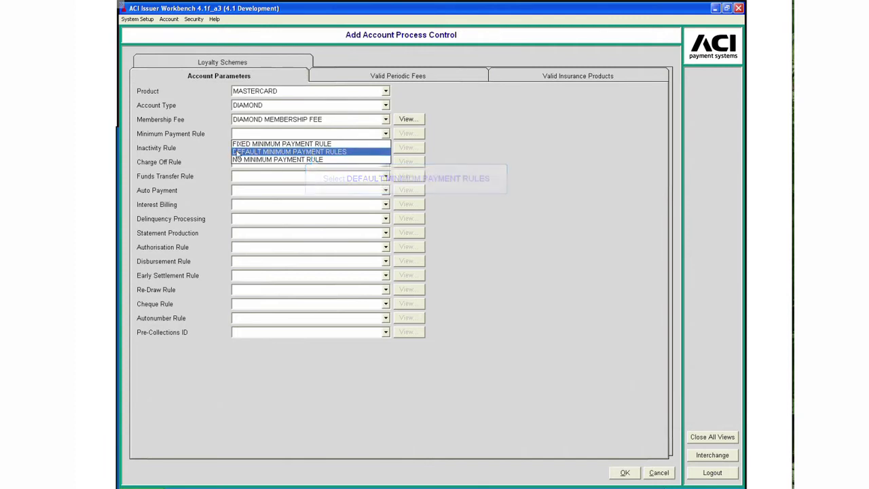
left_click(237, 153)
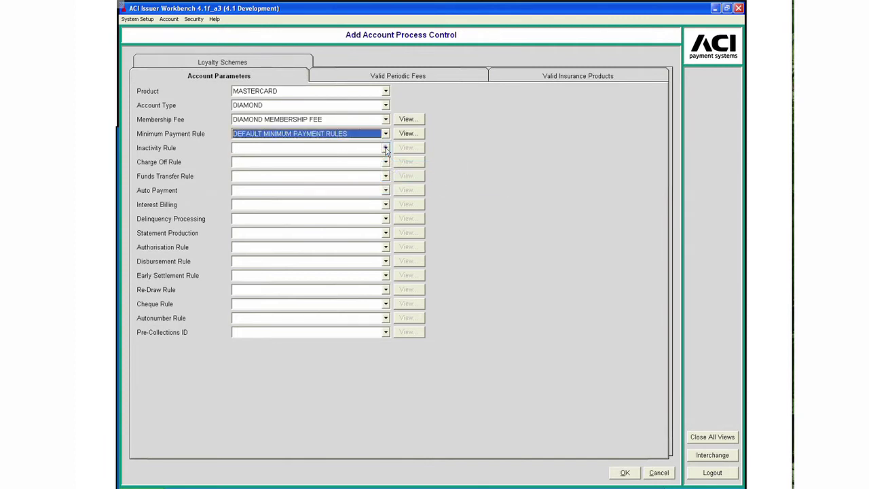
left_click(385, 149)
left_click(239, 157)
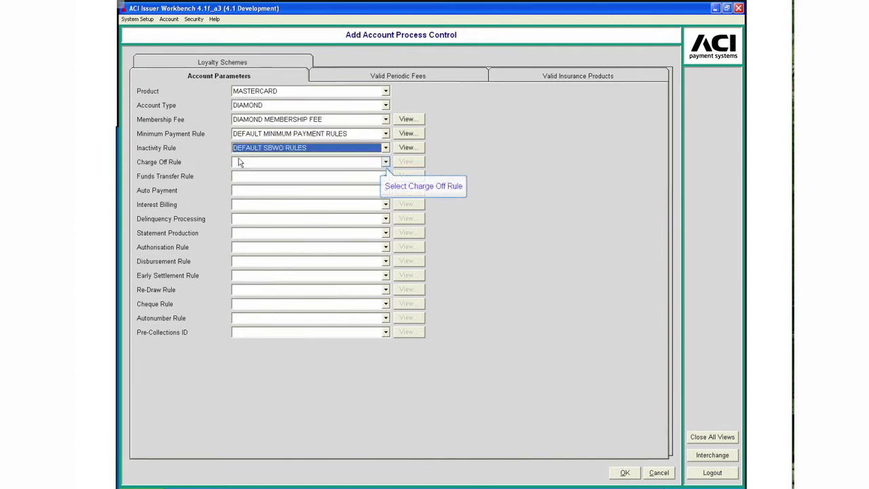
left_click(383, 163)
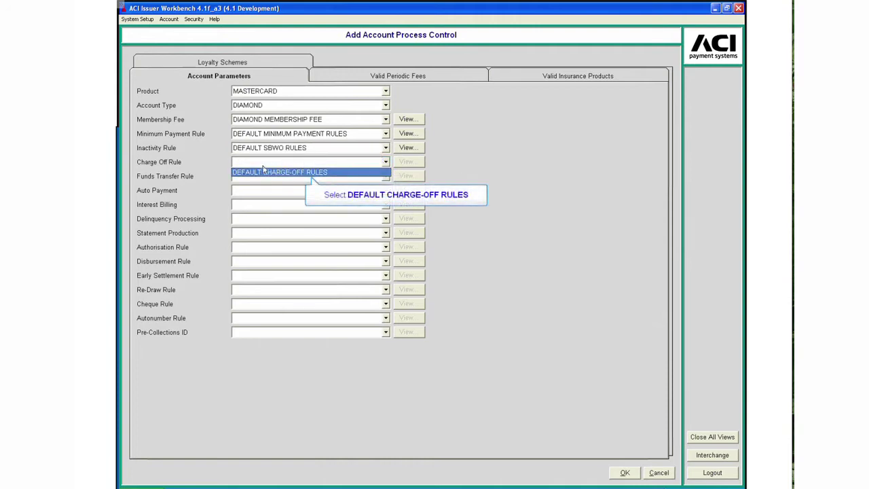
left_click(257, 172)
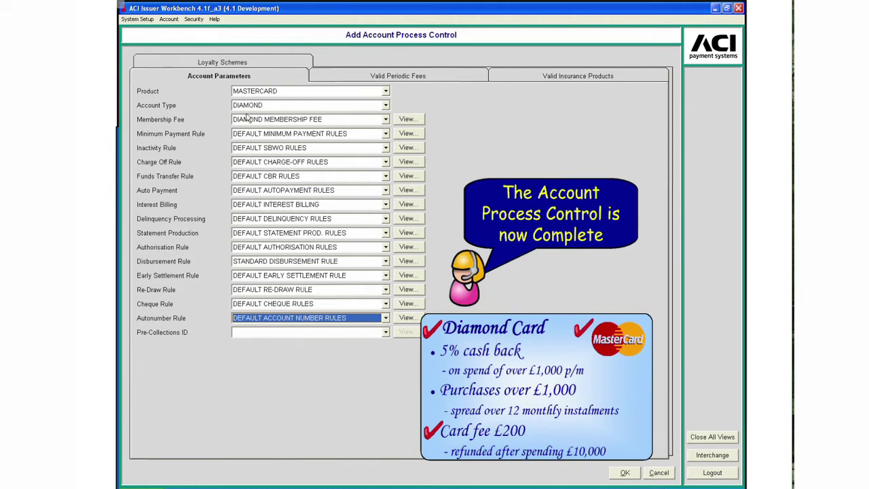
Assign the DIAMOND loyalty scheme to the account process control and save it, and open the scheme's DMND definition for editing.
left_click(248, 66)
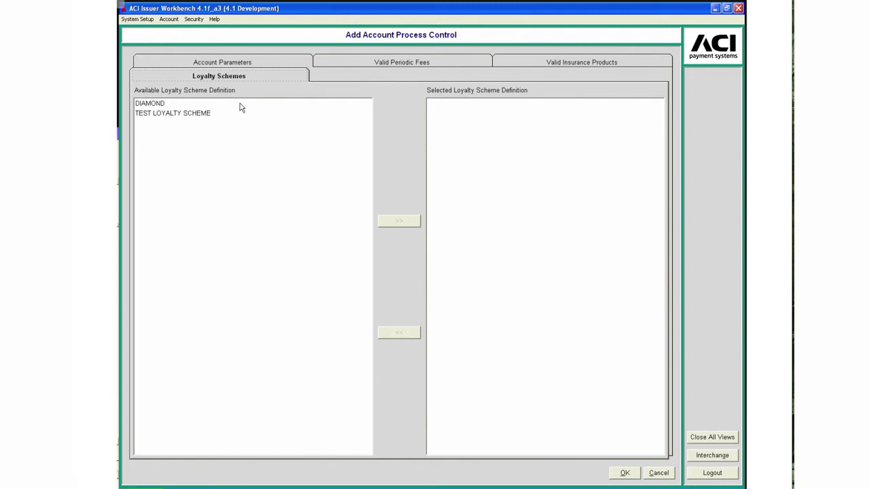
left_click(239, 105)
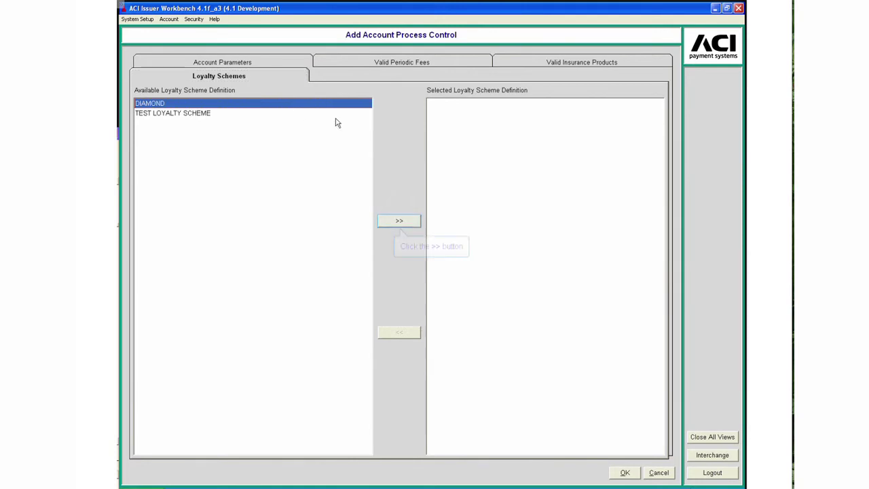
left_click(399, 222)
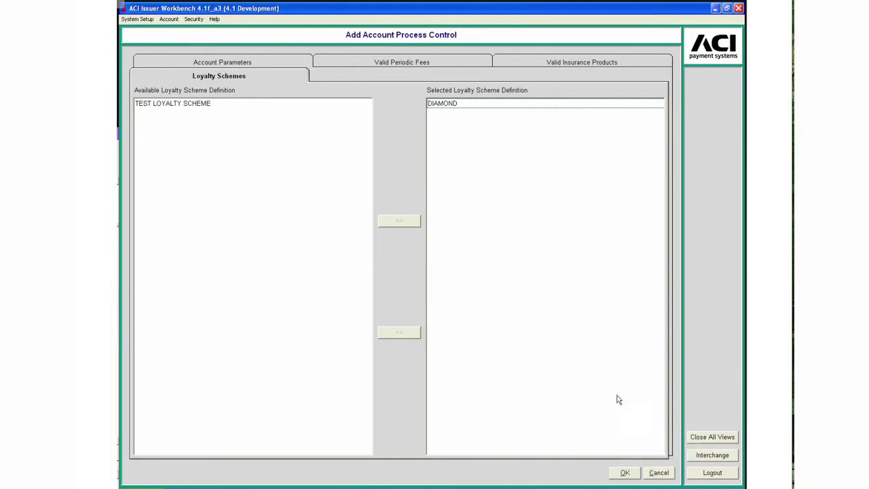
left_click(625, 472)
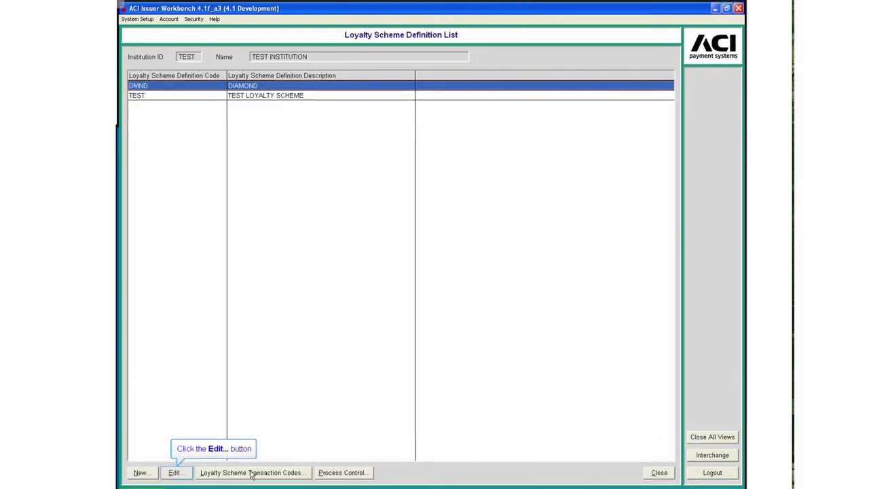
left_click(175, 472)
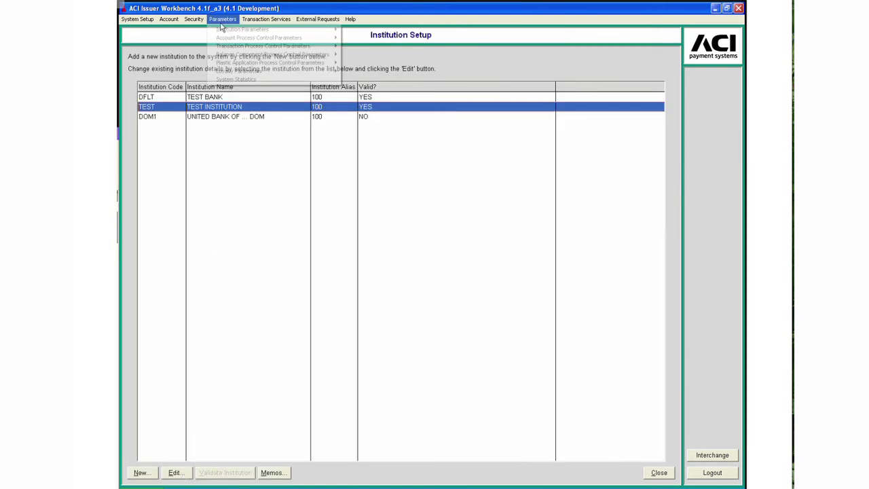
Create a new repayment plan for TEST INSTITUTION with ID DMND and description DIAMOND REPAYMENT PLAN.
mouse_move(271, 46)
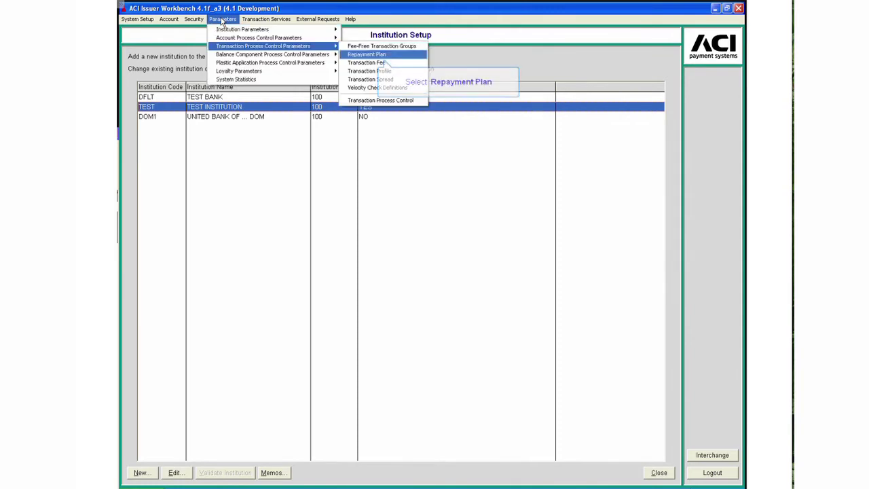
left_click(369, 58)
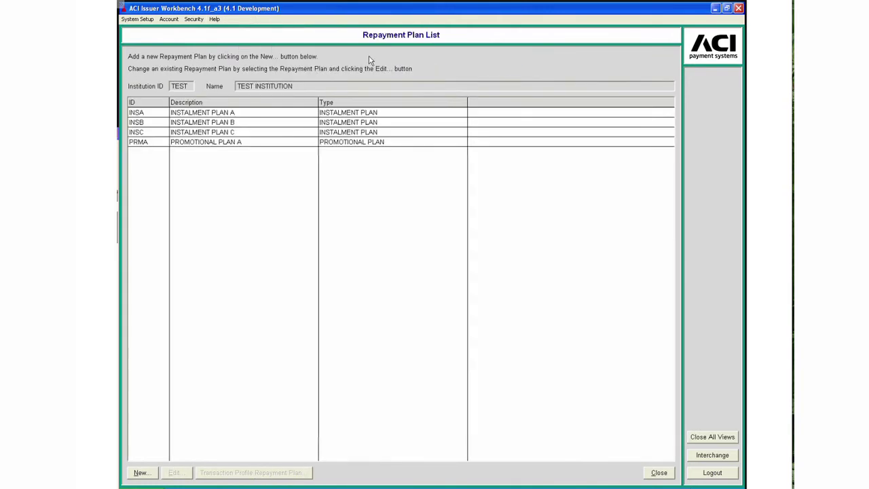
left_click(269, 144)
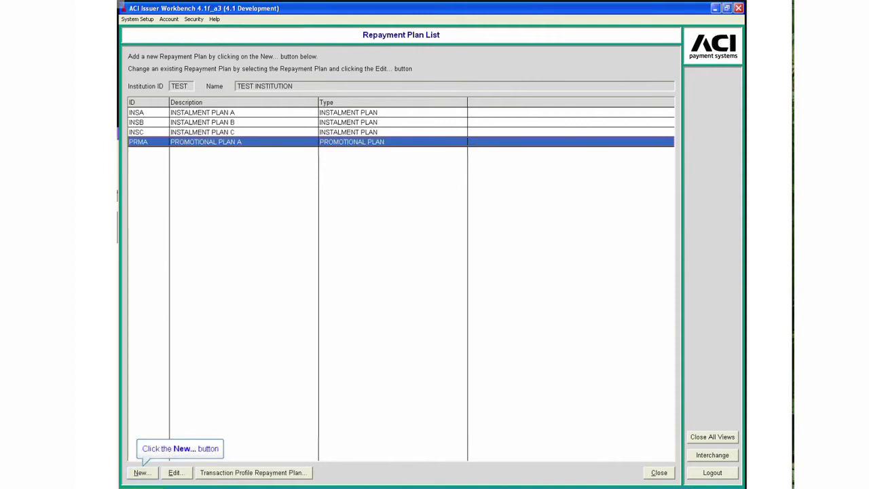
left_click(142, 473)
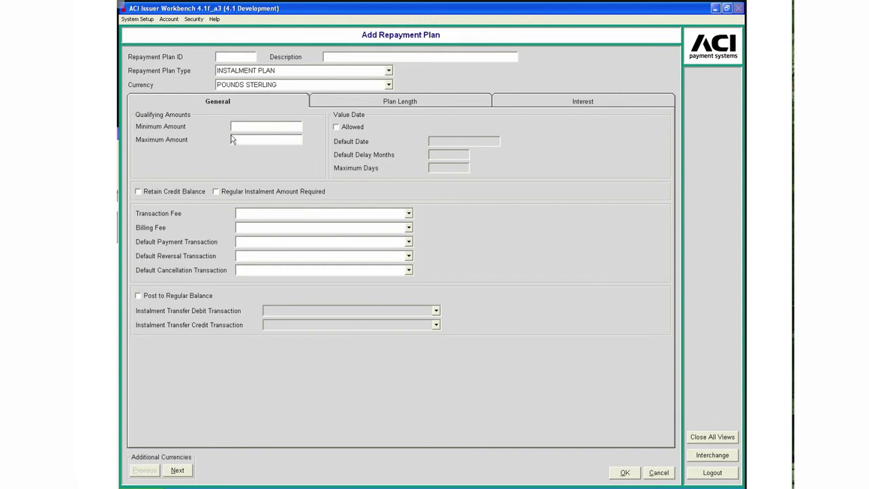
type("DMDIA")
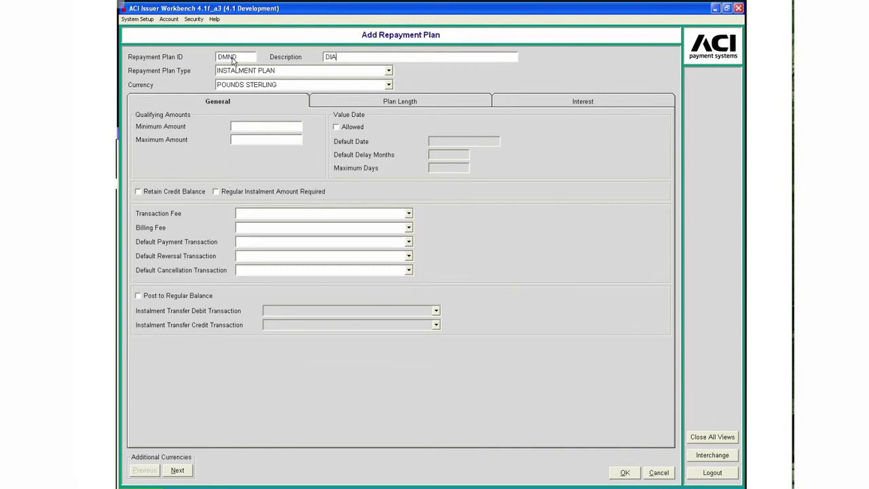
type("MOND REPAYMENT PLAN")
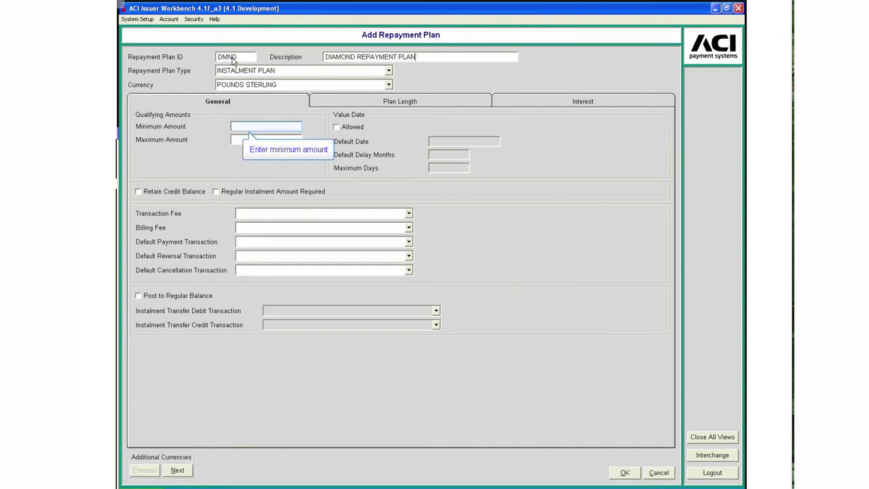
Set the plan's minimum qualifying amount to £1,000.00, require a regular instalment amount and retain the credit balance.
left_click(238, 129)
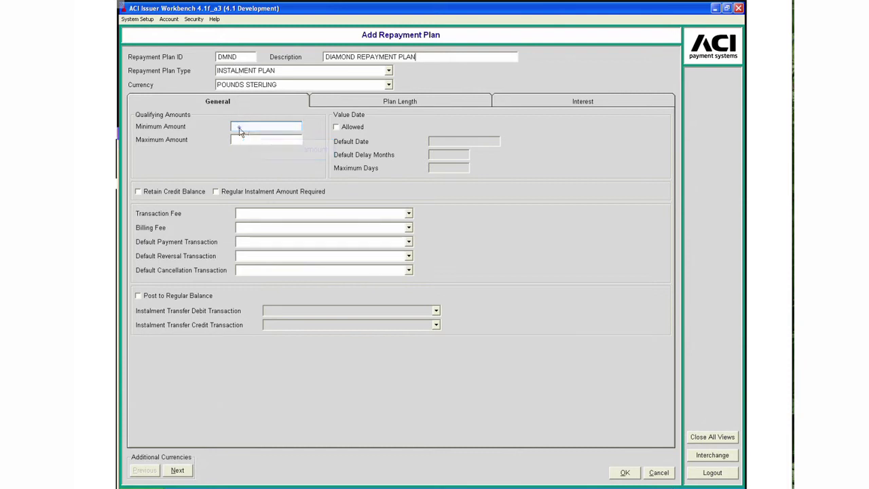
type("1000")
key("Tab")
left_click(216, 193)
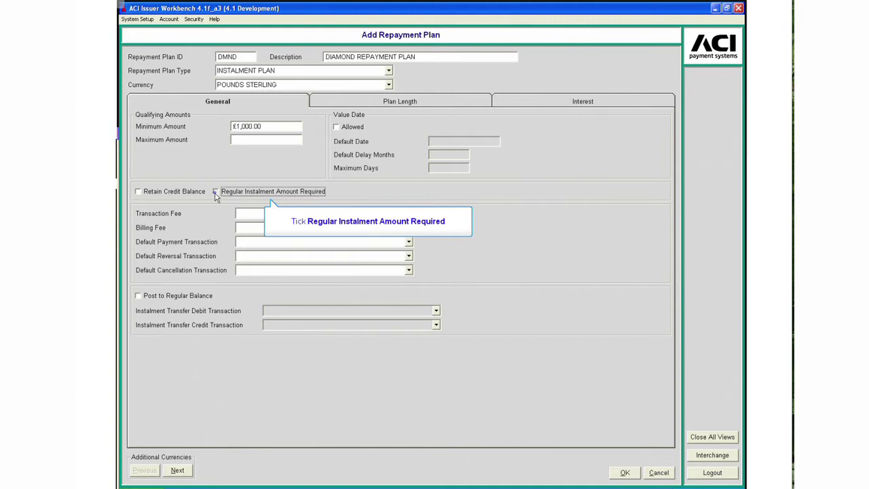
left_click(185, 192)
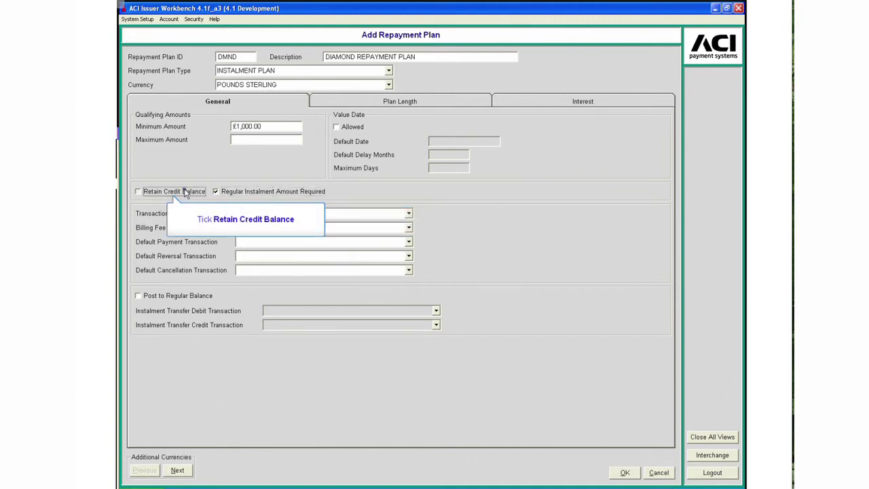
left_click(185, 193)
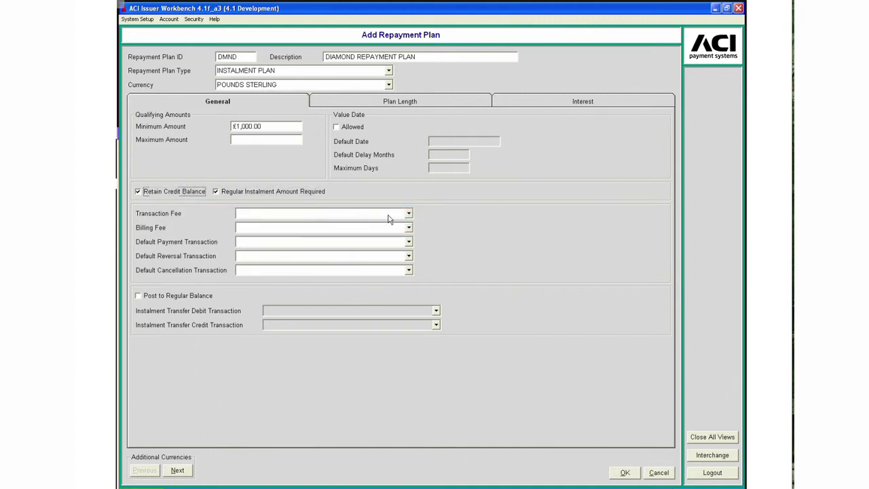
Set the default payment transaction to DIRECT DEBIT PAYMENT and the default reversal and cancellation transactions to RETAIL CREDIT ADJUSTMENT.
left_click(409, 242)
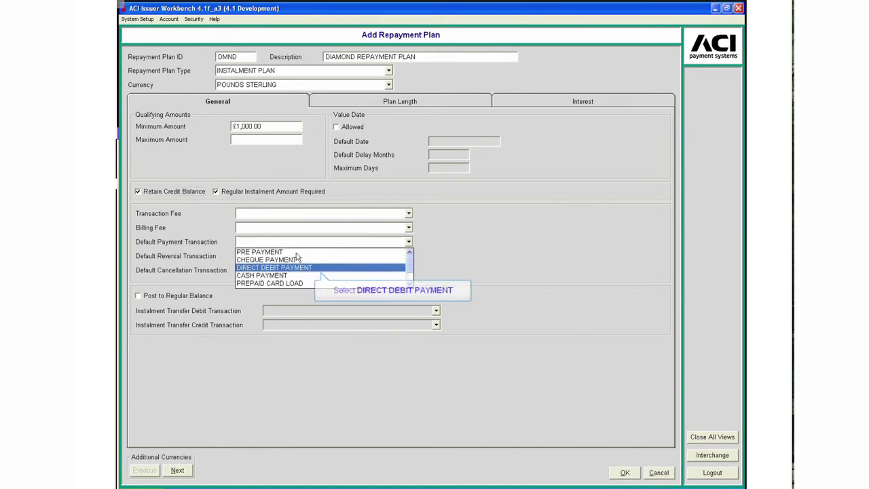
left_click(336, 269)
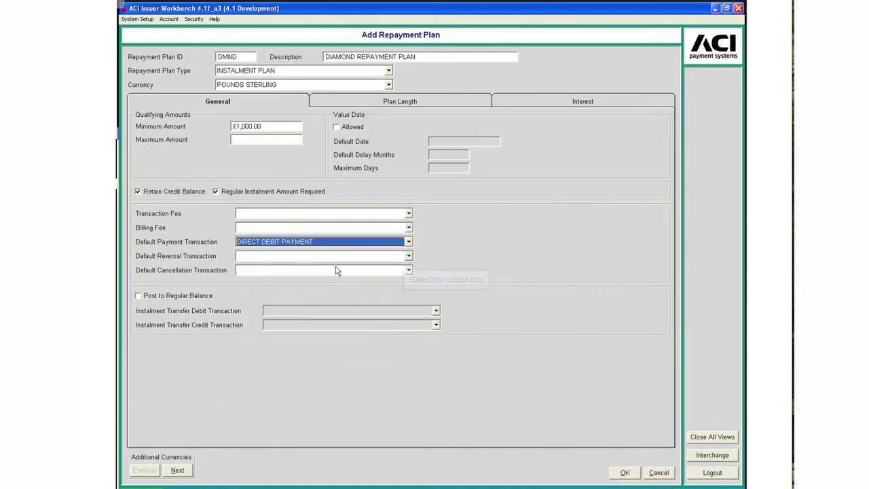
left_click(408, 256)
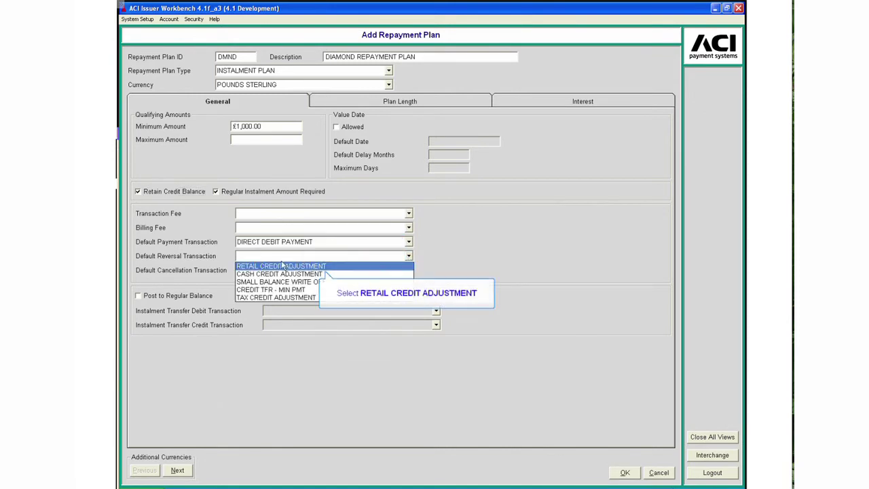
left_click(397, 264)
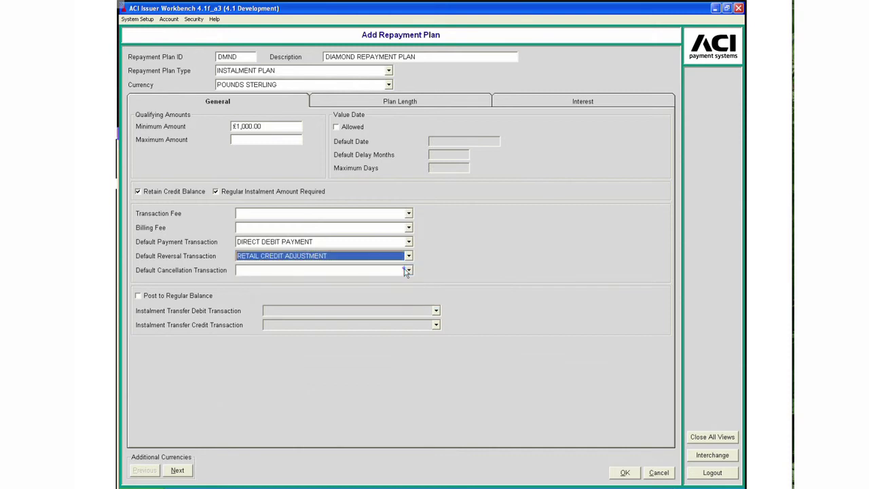
left_click(408, 270)
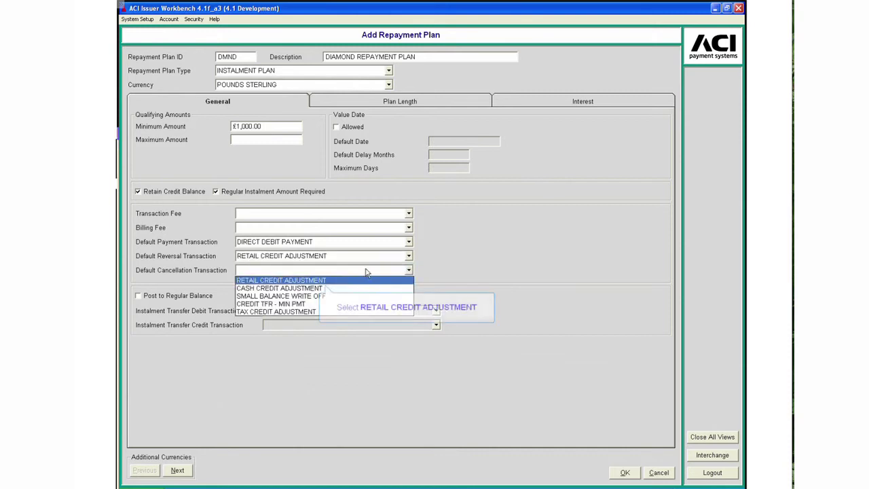
left_click(284, 280)
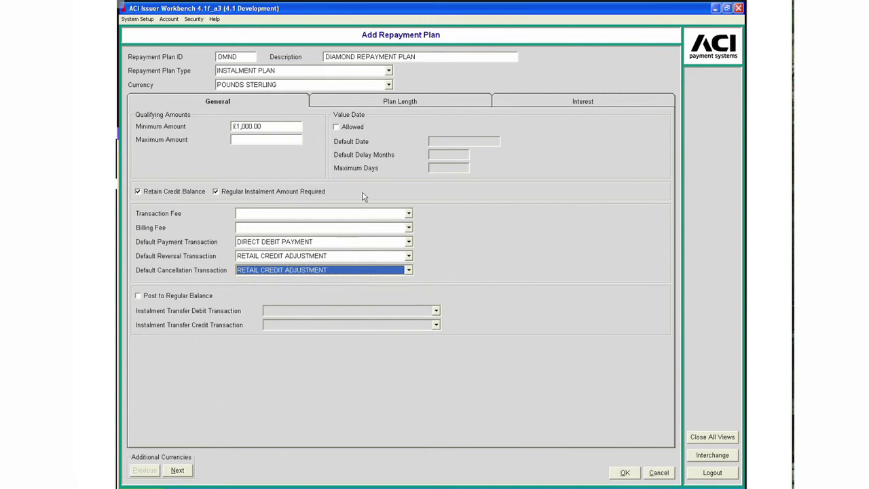
Set the phase 1 default instalment number to 12, allow overrides from minimum 1 to maximum 12, and save the repayment plan.
left_click(371, 104)
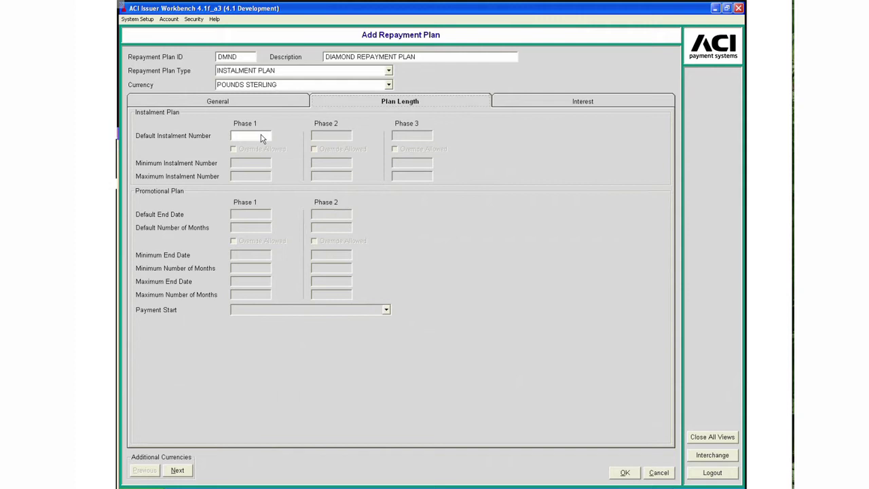
left_click(262, 137)
type("12")
key("Tab")
key("space")
key("Tab")
type("1")
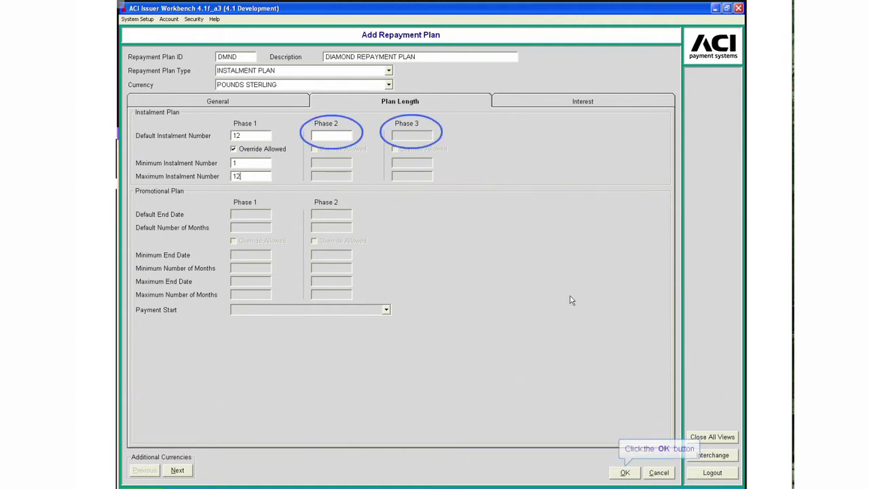
left_click(624, 473)
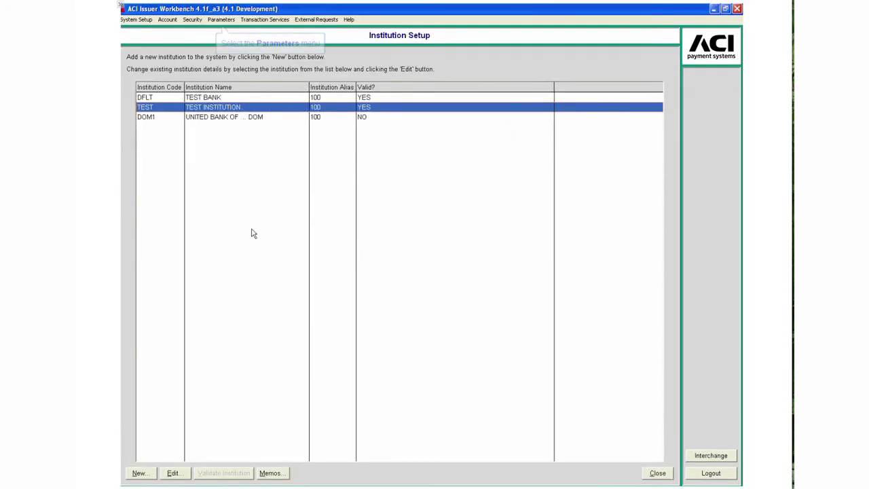
Add a plastic application process control with product MASTERCARD and account type DIAMOND.
left_click(222, 21)
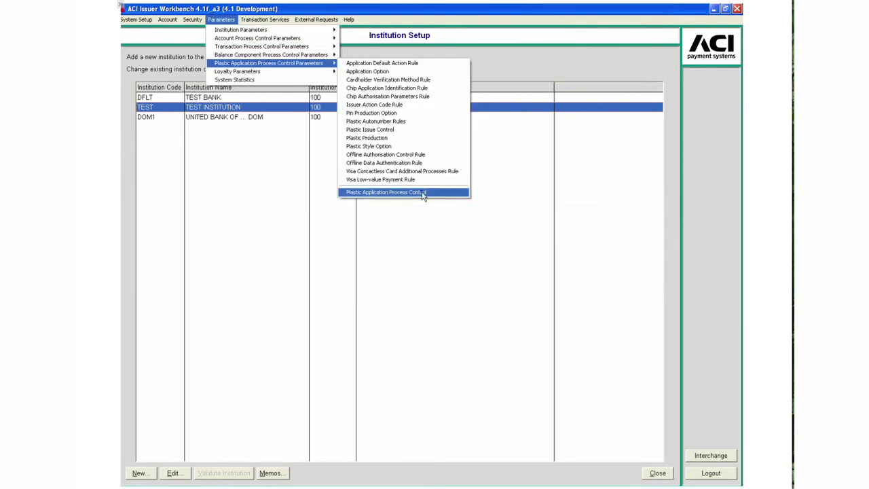
left_click(385, 192)
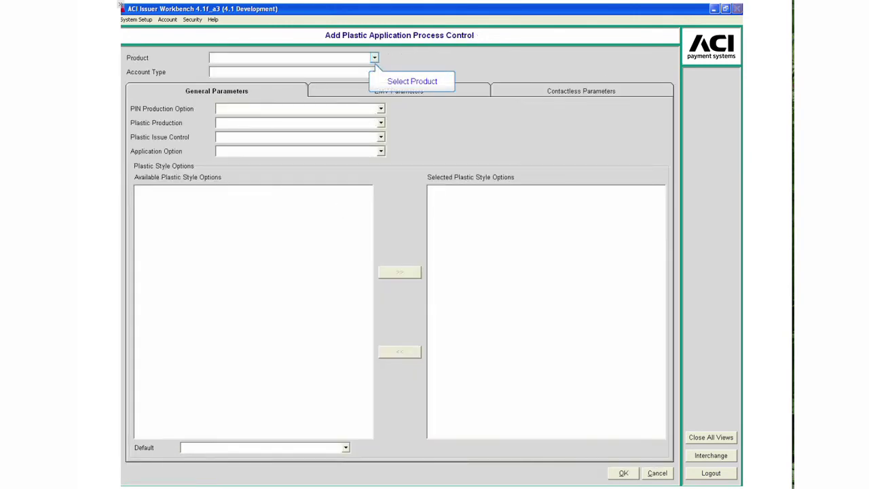
left_click(374, 58)
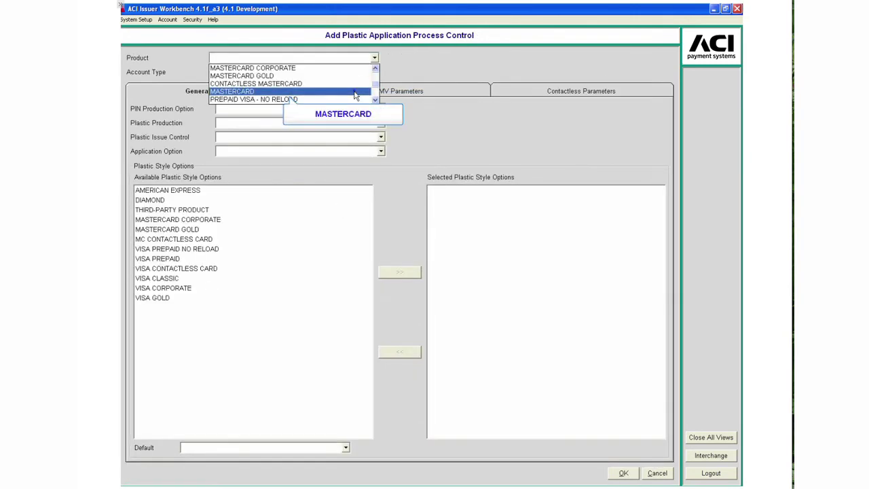
left_click(355, 94)
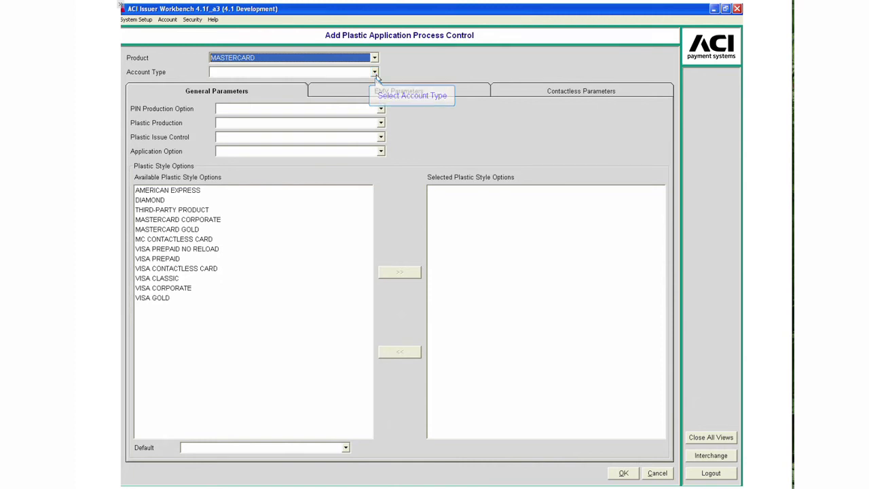
left_click(374, 72)
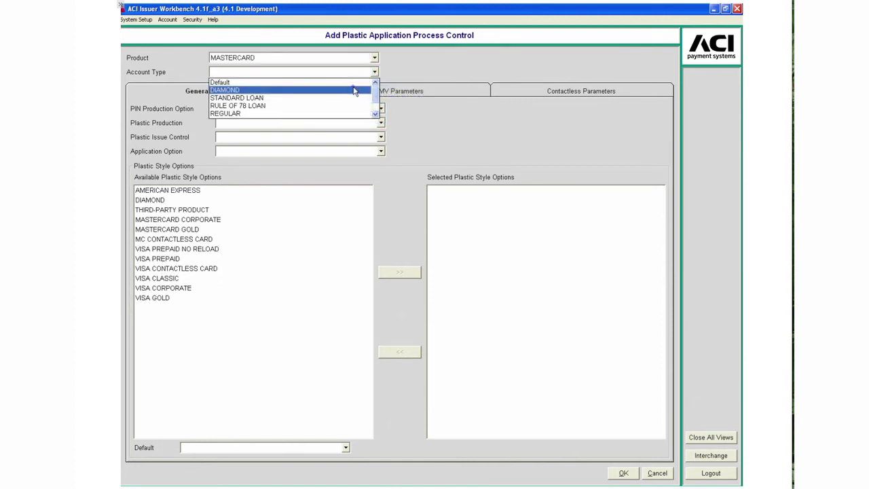
left_click(355, 91)
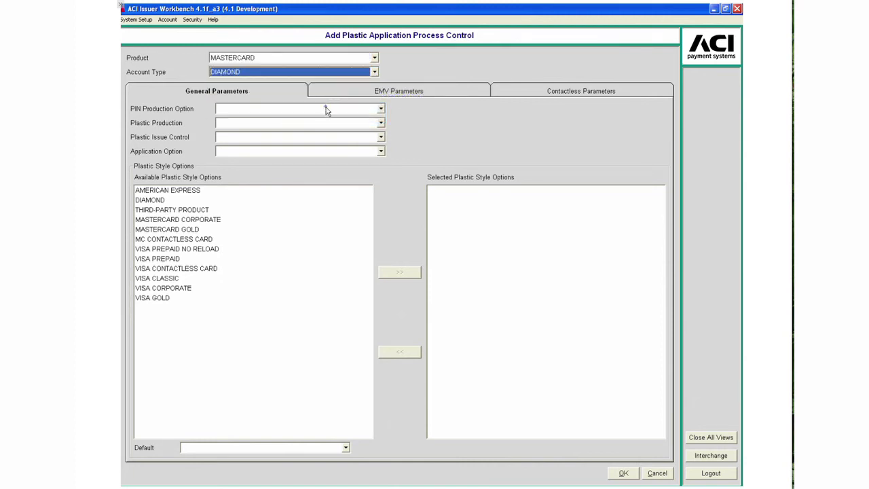
Set PIN production to DEFAULT PIN PRODUCTION, plastic production to DEFAULT PLASTIC PRODUCTION, issue control to DEFAULT PLASTIC ISSUE and application option to MC MAG STRIPE.
left_click(325, 109)
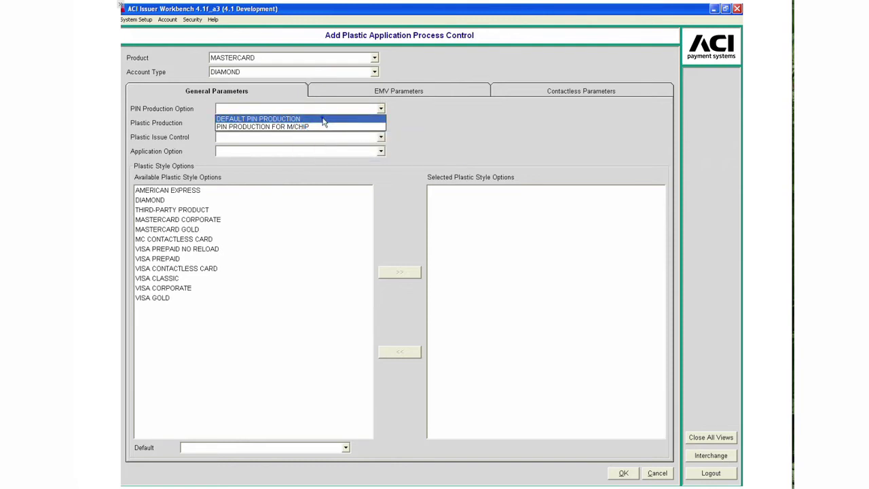
left_click(323, 119)
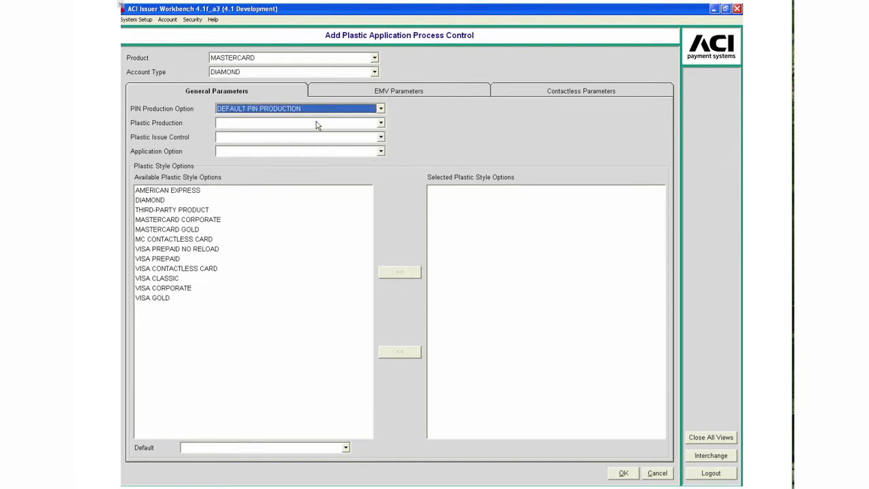
left_click(317, 125)
left_click(316, 133)
left_click(316, 138)
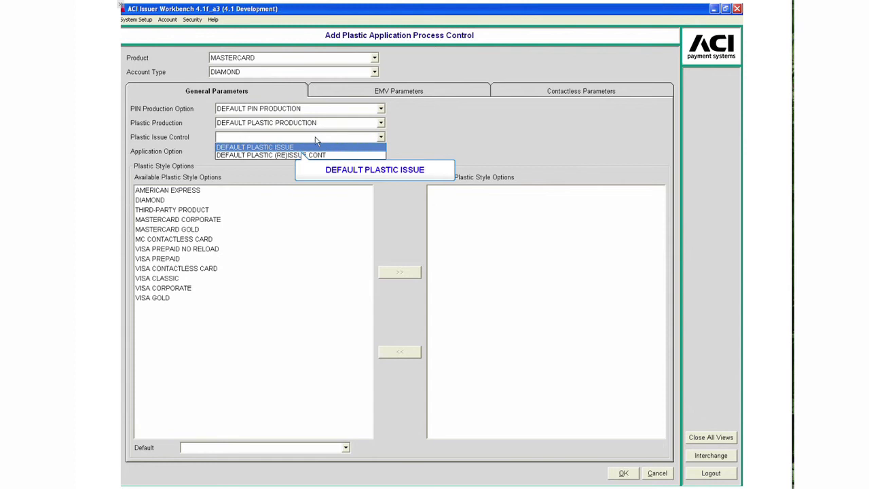
left_click(316, 147)
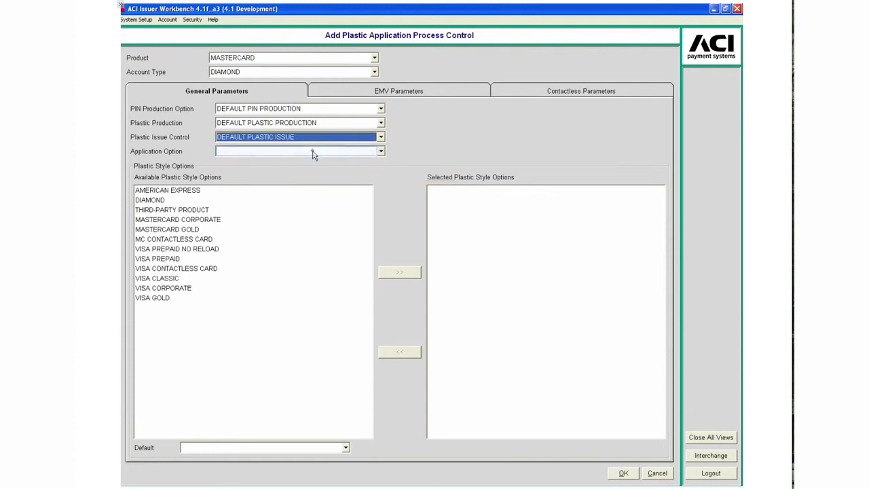
left_click(314, 152)
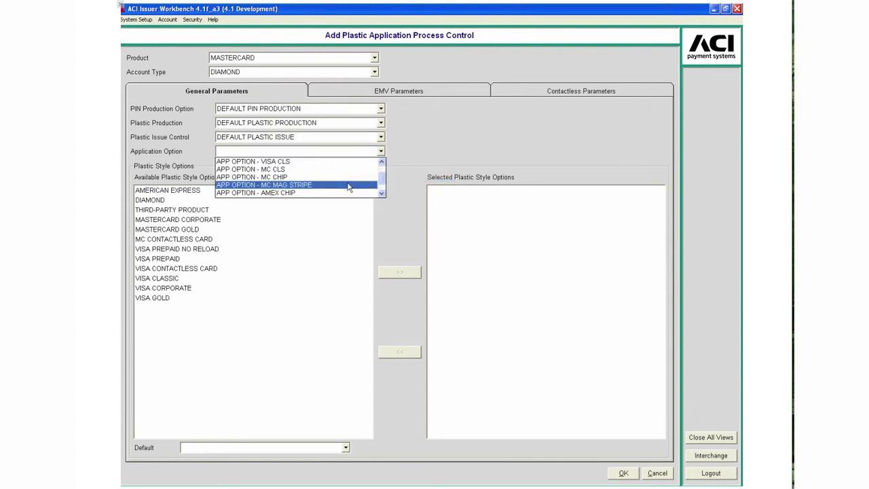
left_click(315, 186)
Add DIAMOND to the selected plastic style options, make it the default style, and save the plastic application process control.
left_click(153, 200)
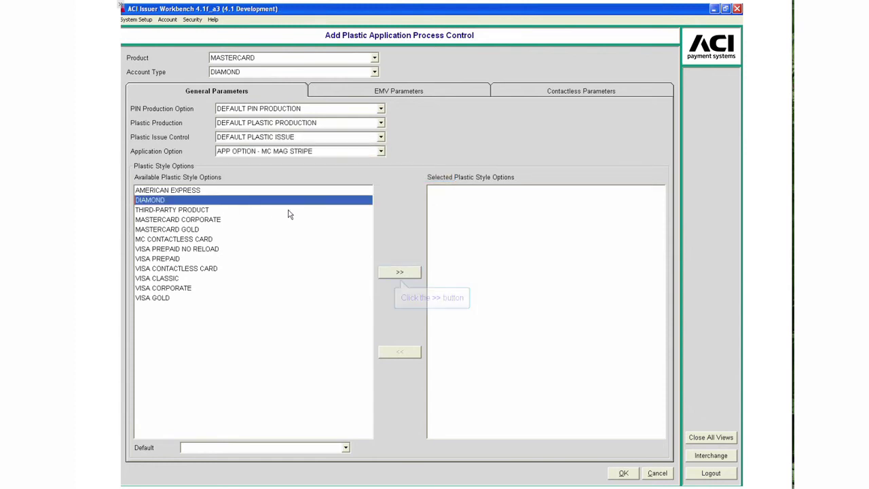
left_click(399, 273)
left_click(345, 448)
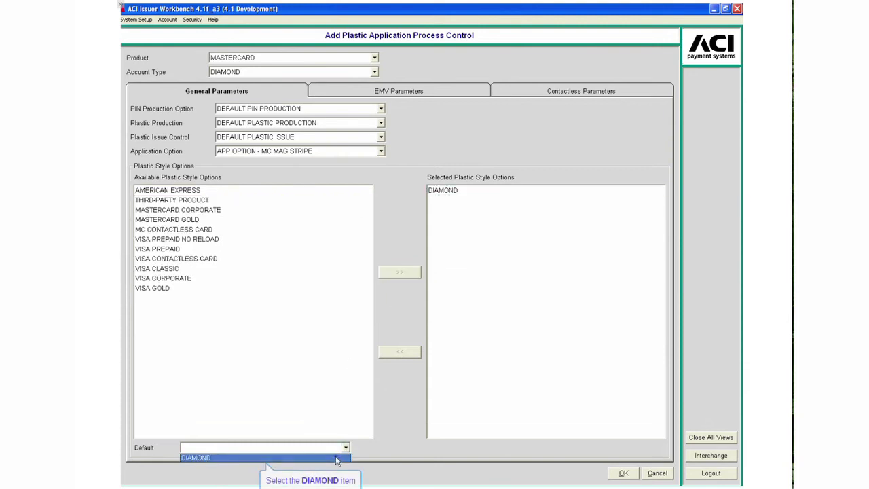
left_click(204, 458)
left_click(623, 473)
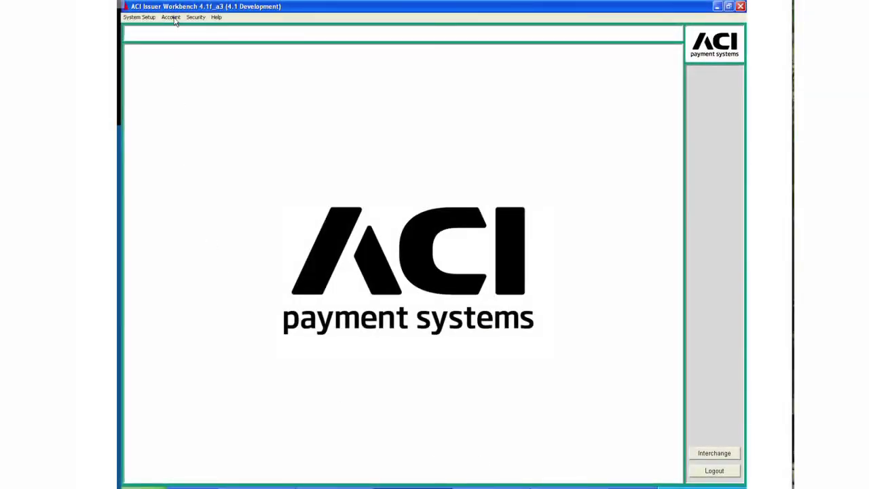
Search TEST INSTITUTION customers by the first two letters of the family name, with exact family name matching turned off.
left_click(172, 19)
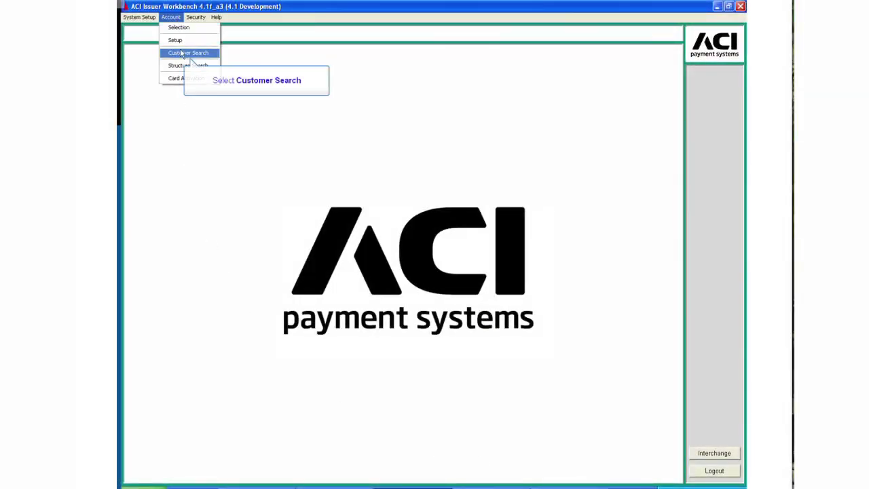
left_click(182, 54)
left_click(233, 56)
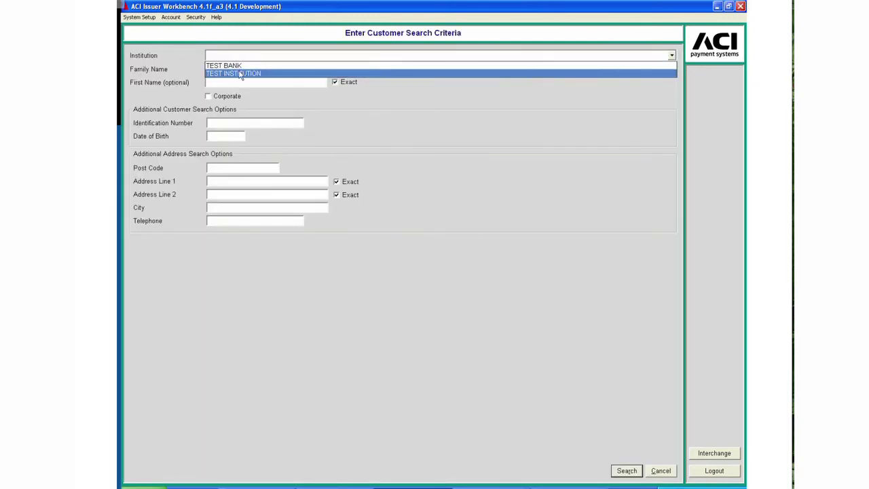
left_click(239, 73)
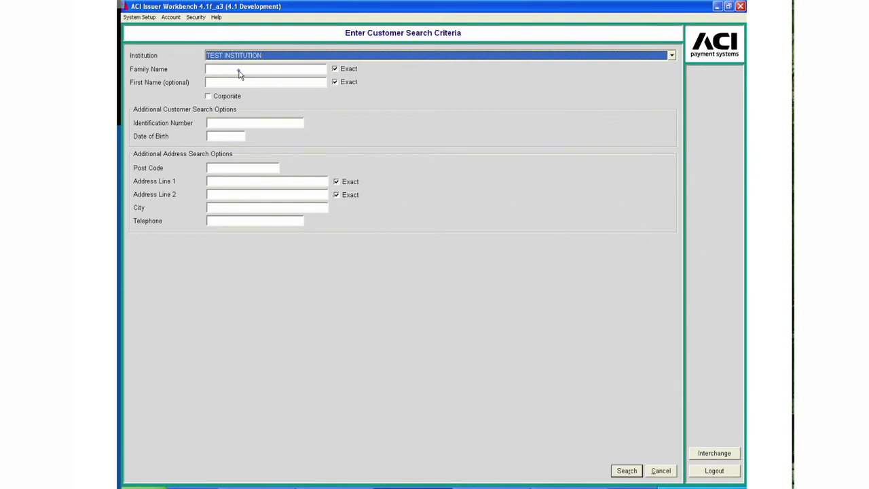
left_click(239, 71)
type("EV")
key("Tab")
key("space")
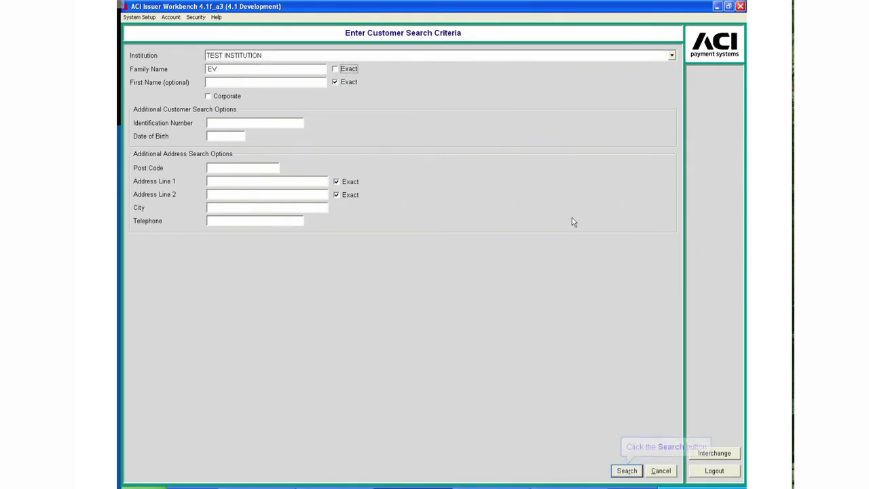
left_click(626, 469)
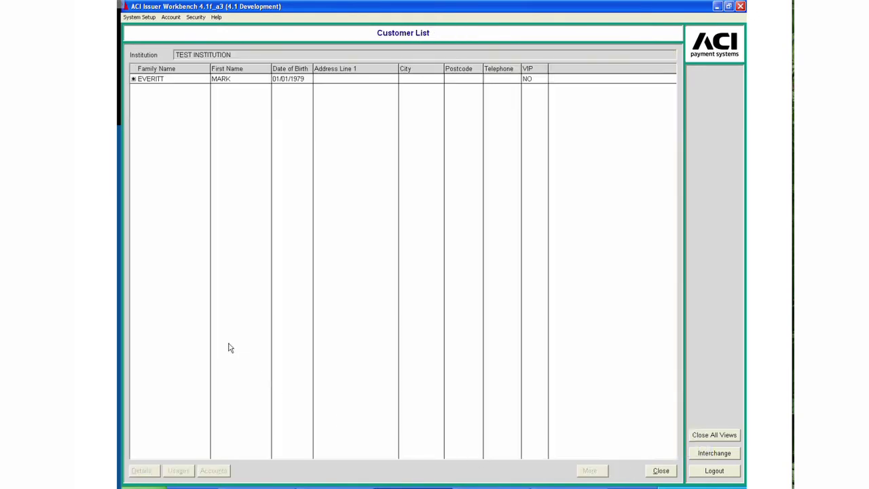
Review the found customer's address entry and the security data in the additional contact details, closing the details when done.
left_click(133, 80)
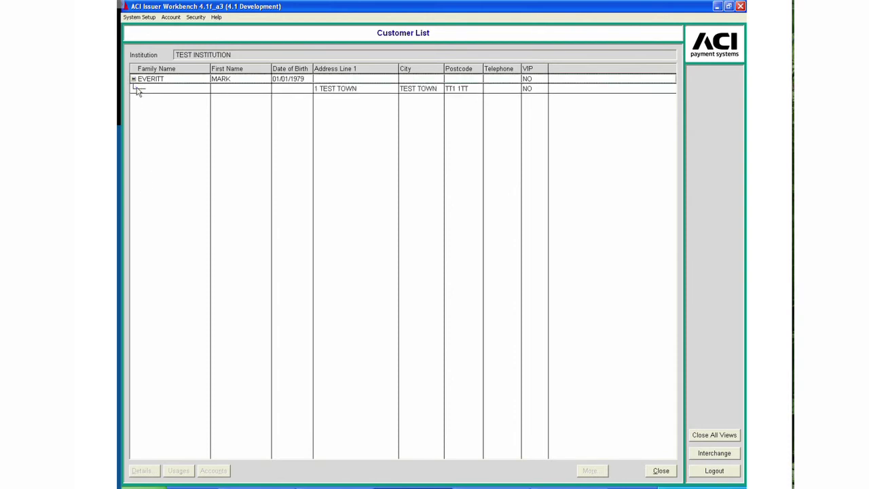
left_click(138, 89)
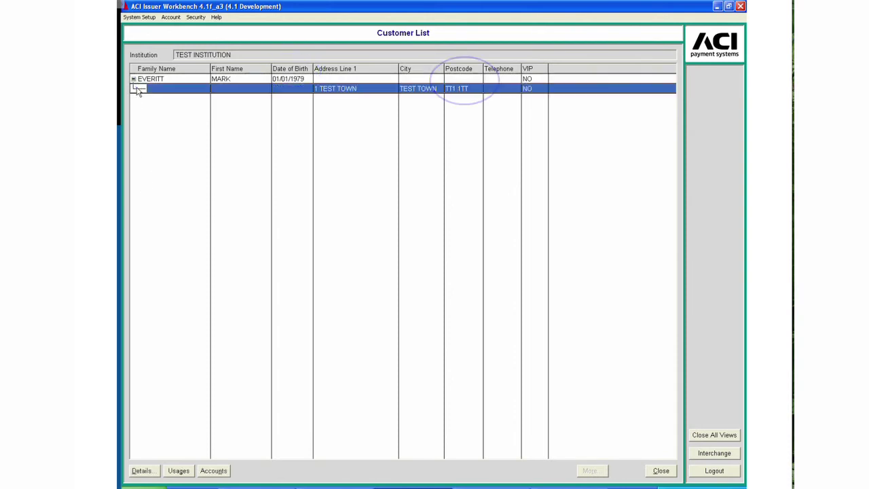
left_click(142, 470)
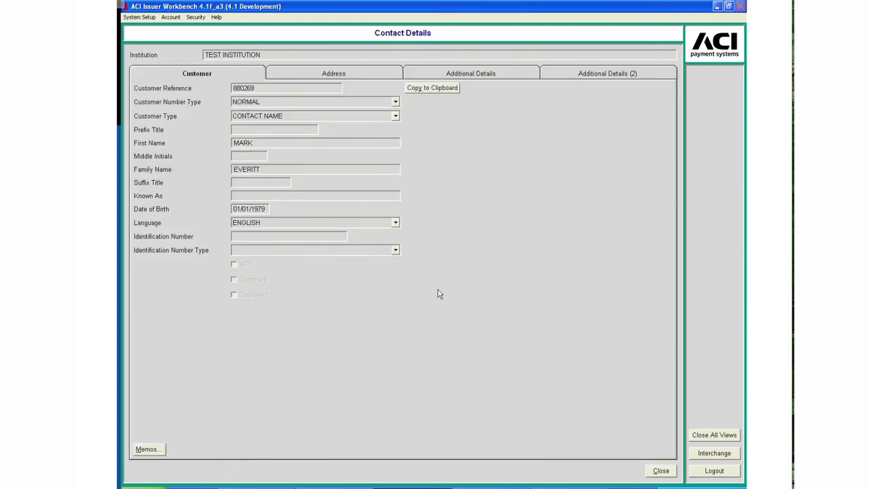
left_click(473, 76)
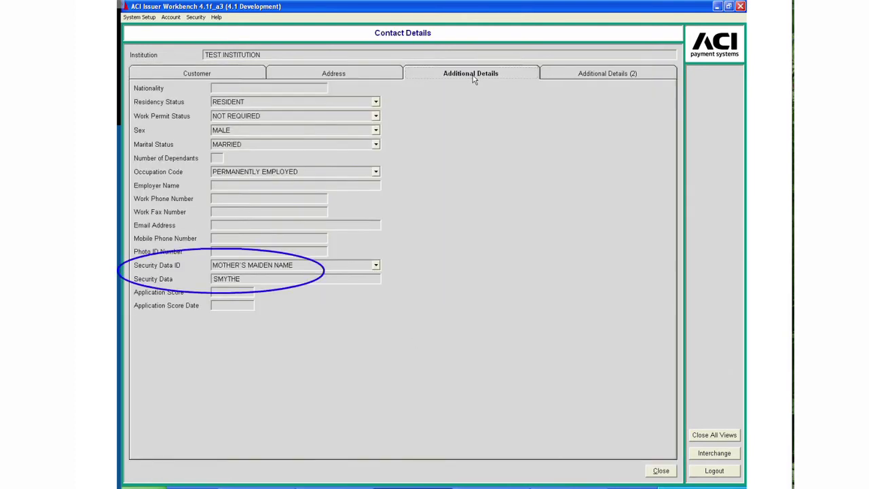
left_click(660, 471)
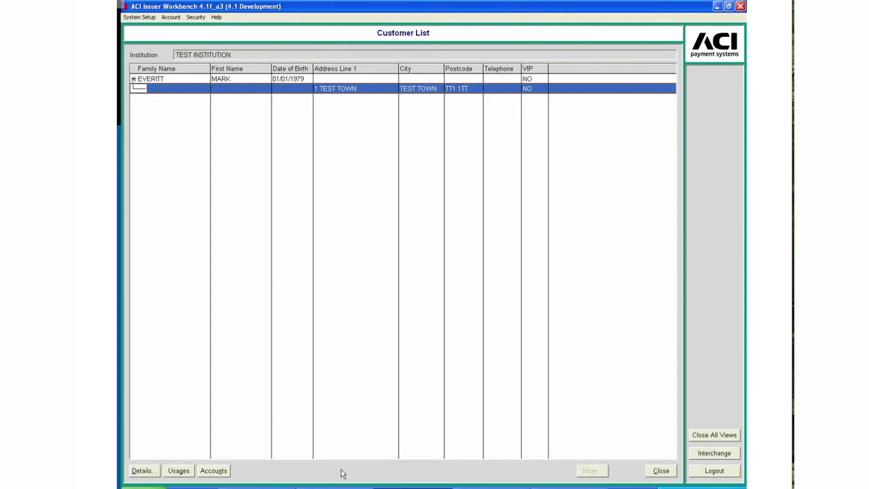
Open the customer's account for maintenance and display its cardholders.
left_click(214, 470)
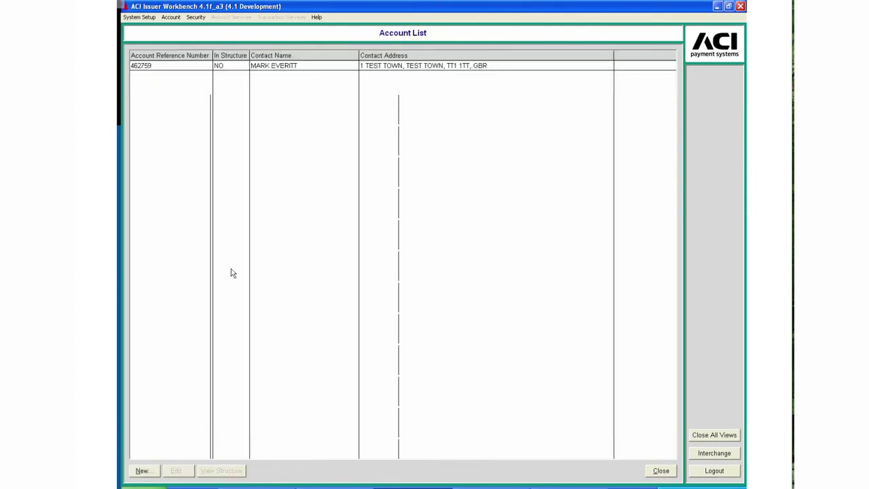
left_click(234, 68)
left_click(179, 474)
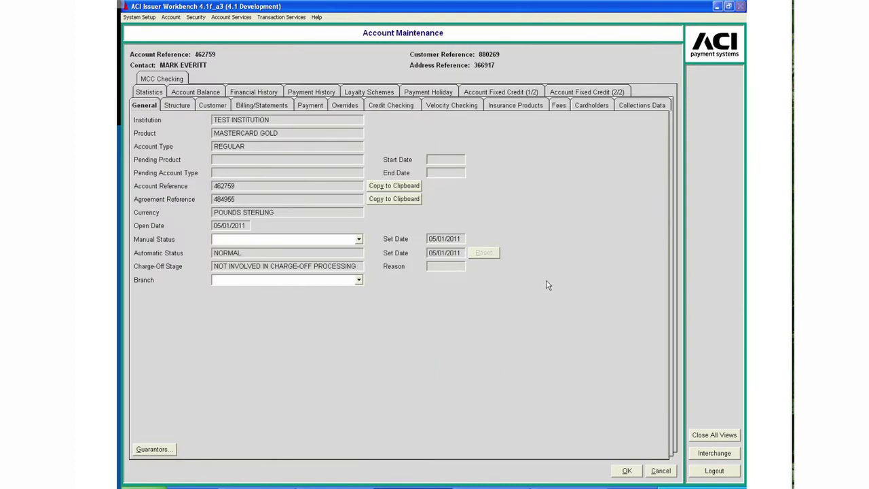
left_click(576, 108)
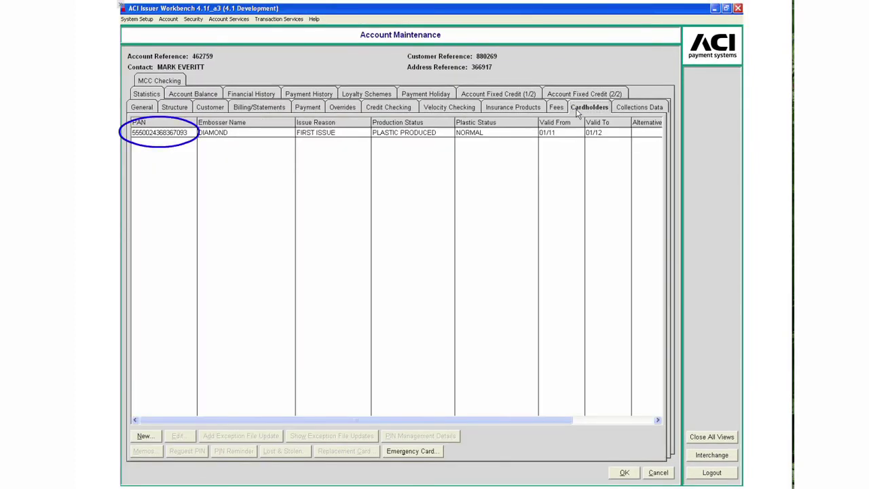
Set the DIAMOND card's plastic status to LOST PLASTIC and have a replacement card produced.
left_click(429, 138)
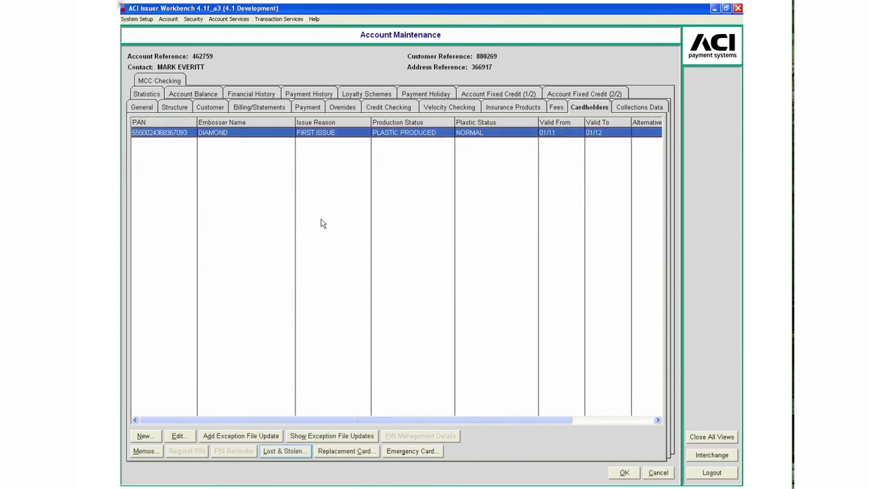
left_click(285, 451)
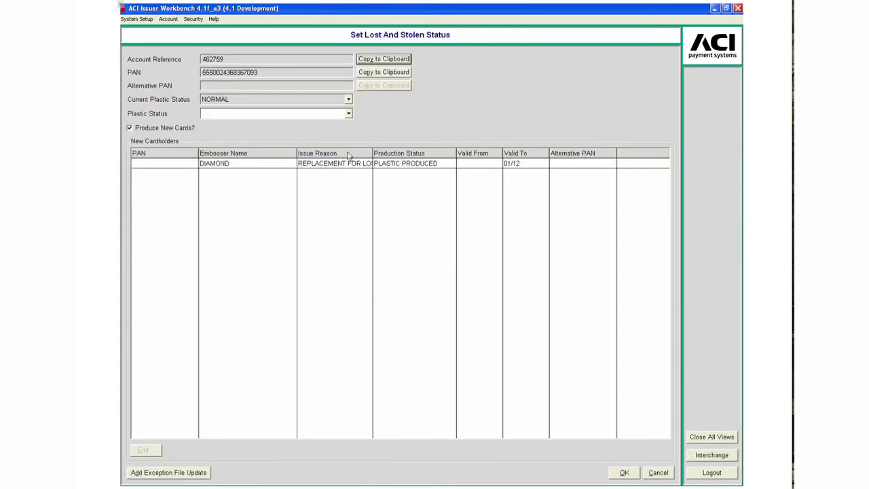
left_click(348, 113)
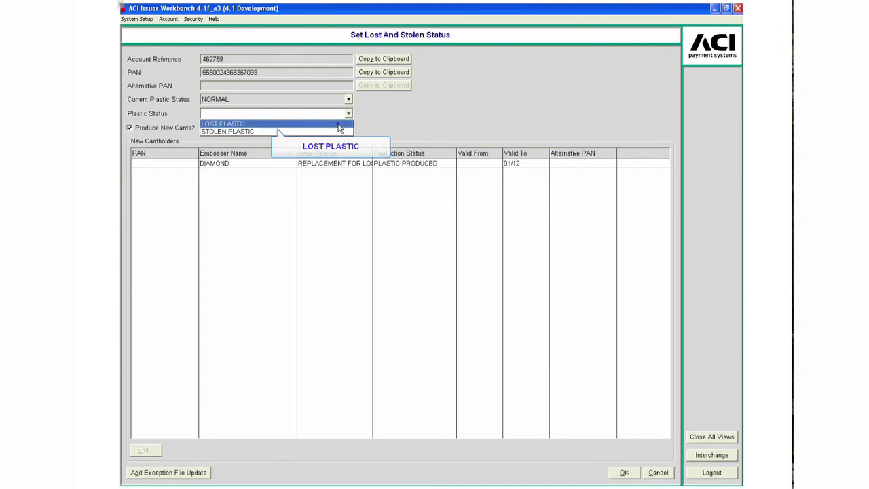
left_click(340, 126)
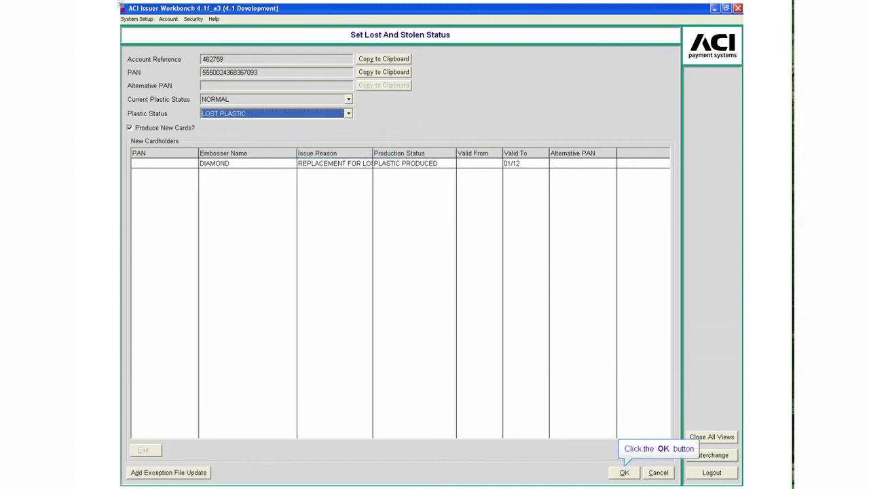
left_click(624, 473)
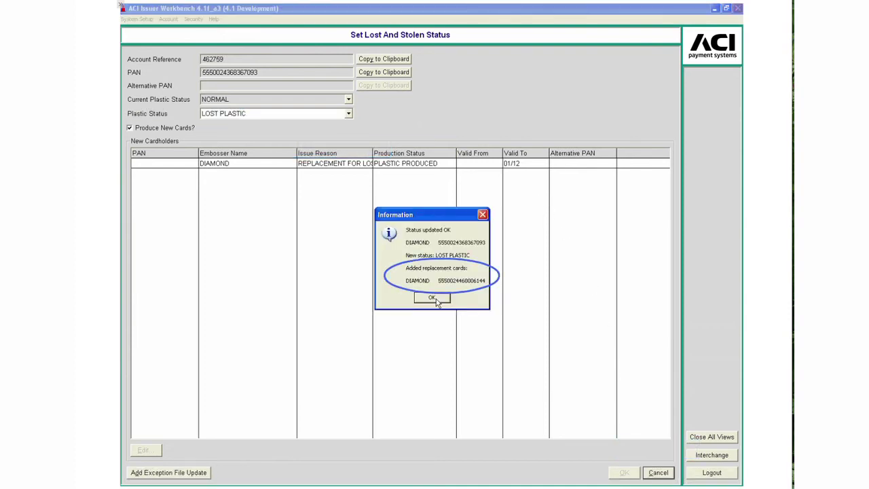
left_click(435, 298)
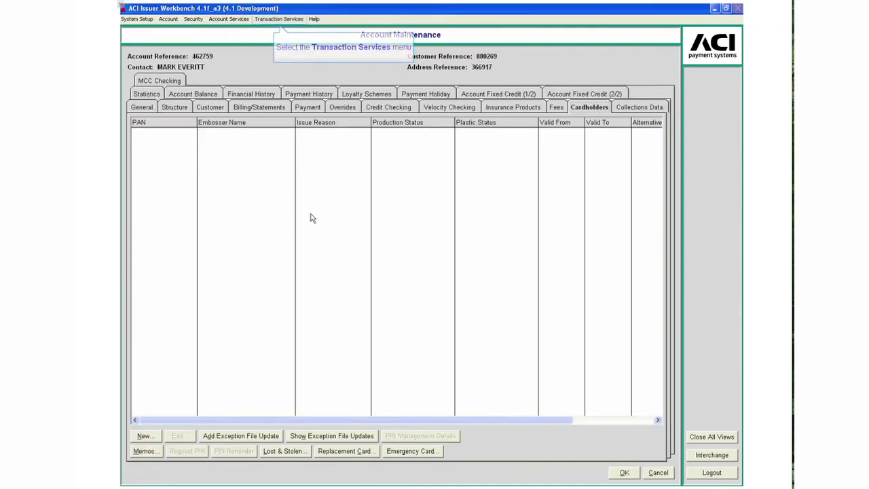
Review the account's latest transactions, covering the outstanding authorisations and the unstatemented posted transactions.
left_click(279, 19)
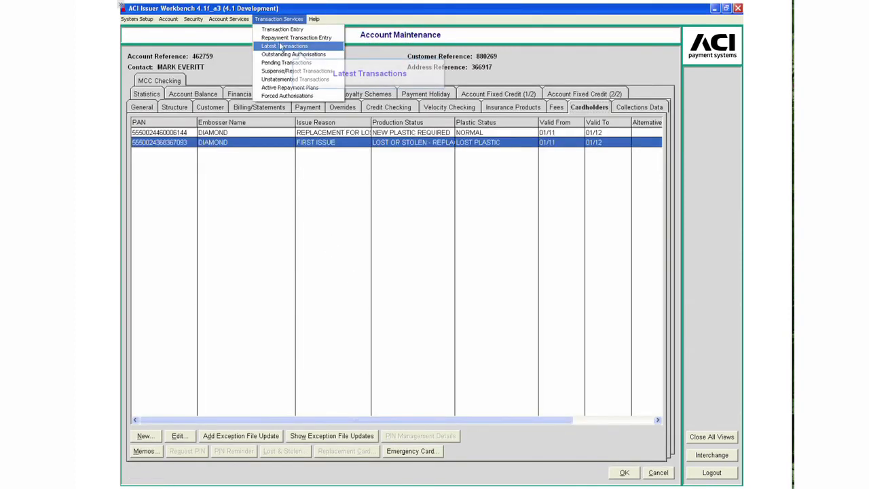
left_click(282, 47)
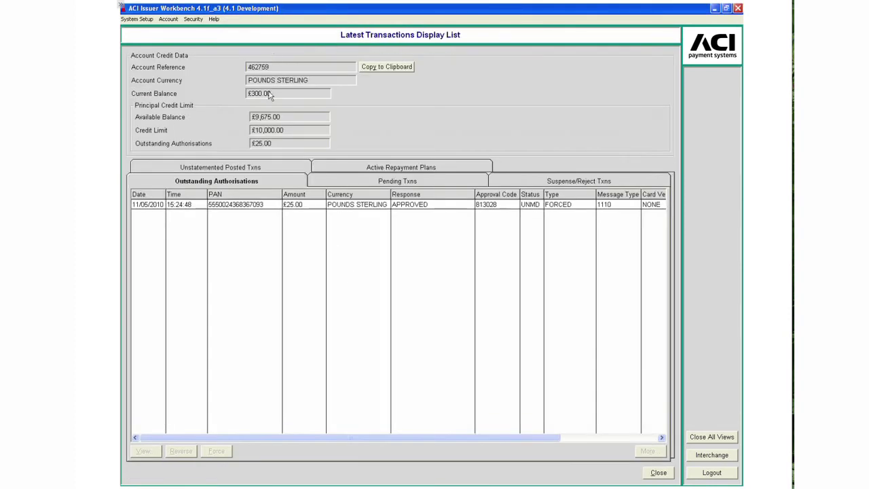
left_click(267, 206)
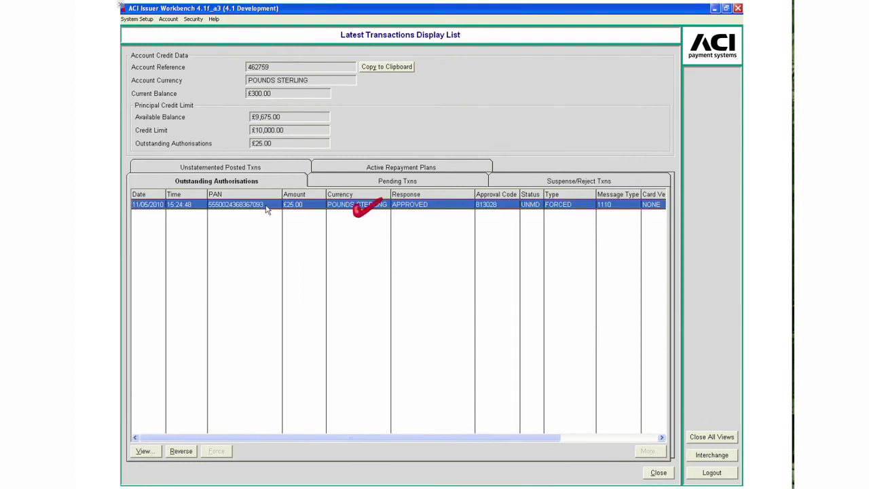
left_click(240, 168)
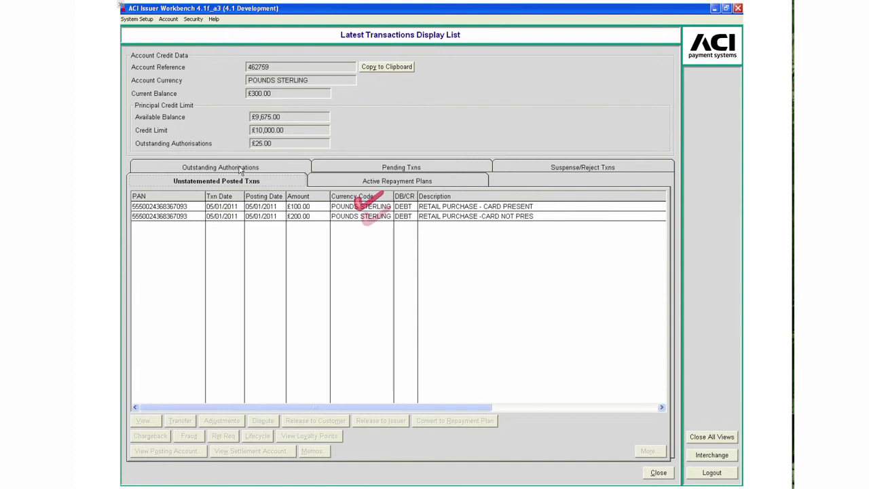
Inspect the summary of the card-not-present retail purchase, closing it and the latest transactions list when done.
left_click(225, 215)
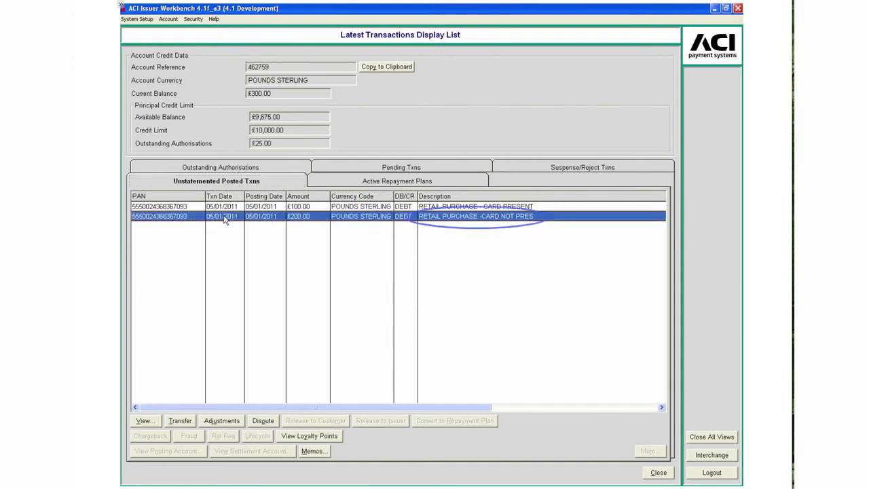
left_click(143, 421)
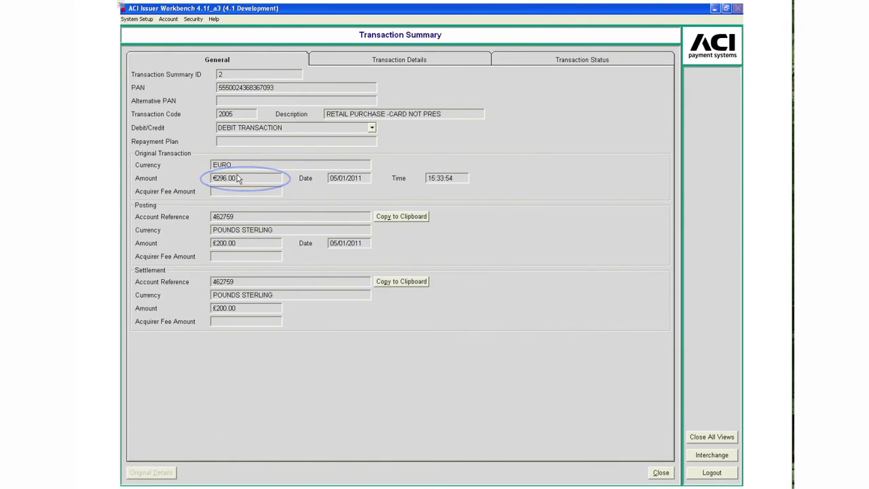
left_click(659, 473)
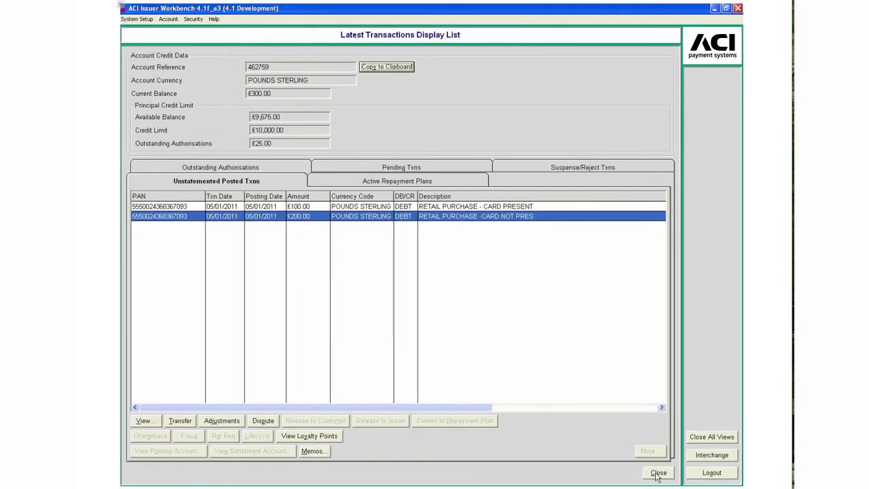
left_click(658, 473)
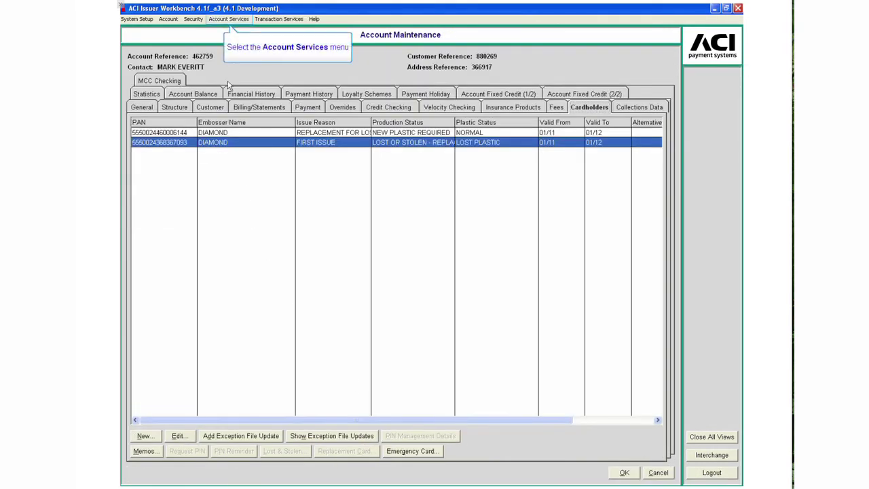
Start a new account memo with expiry date 31/12/2500, reason code LOST PLASTIC and Maintainable set to YES.
left_click(228, 19)
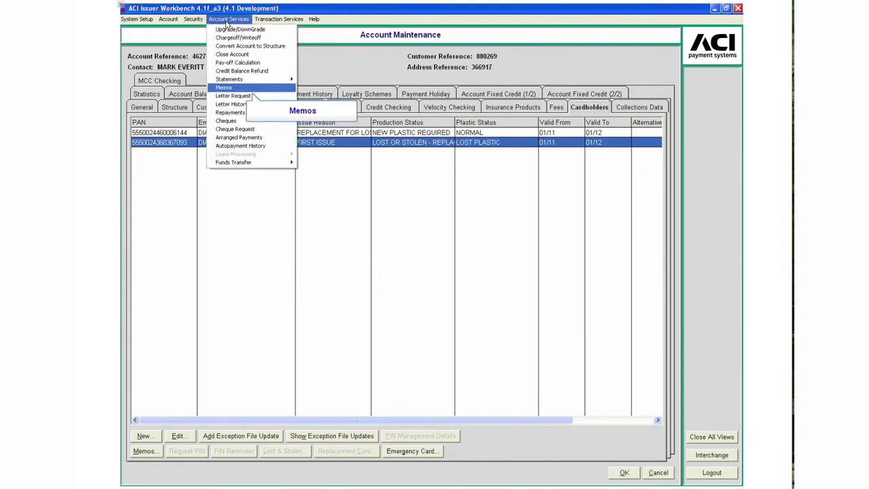
left_click(246, 88)
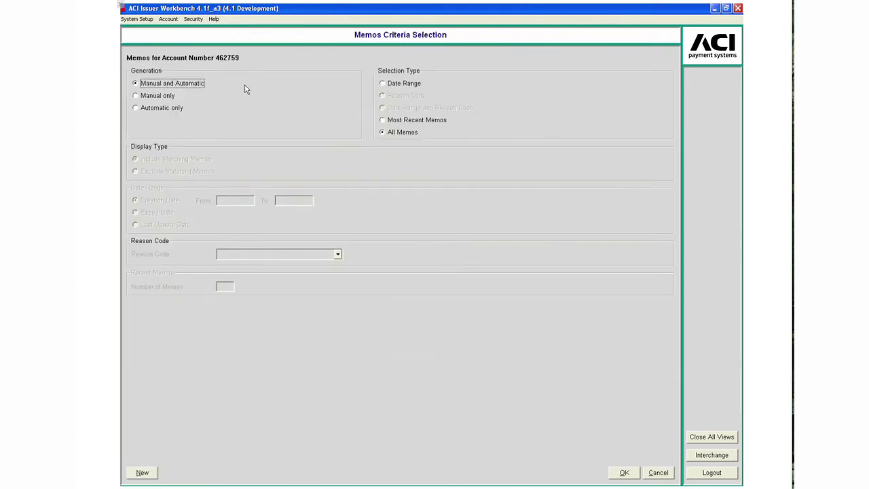
left_click(142, 473)
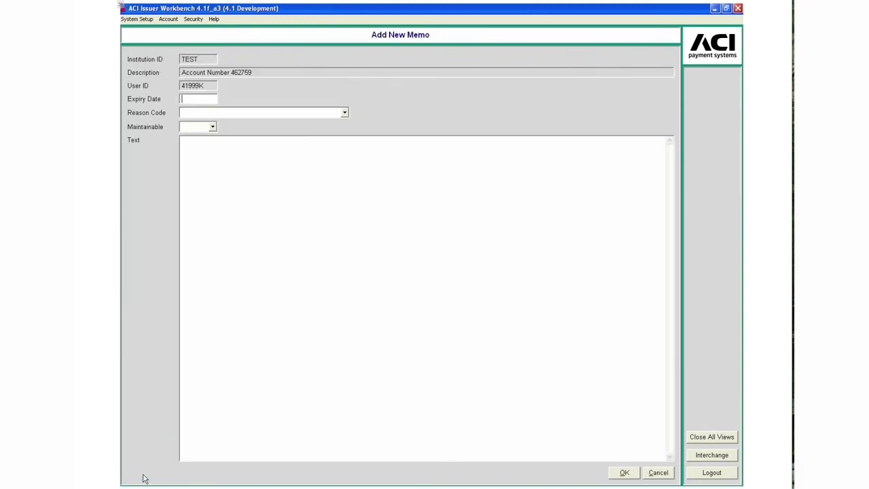
type("31/12/2500")
key("Tab")
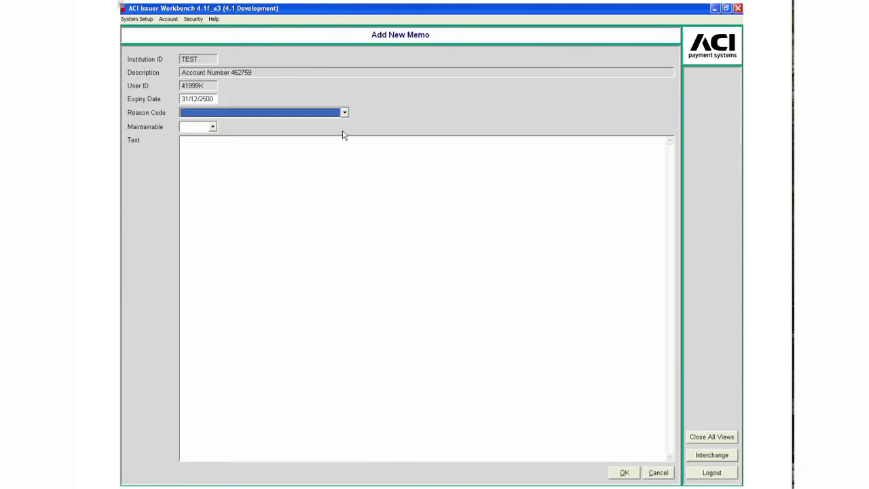
left_click(344, 113)
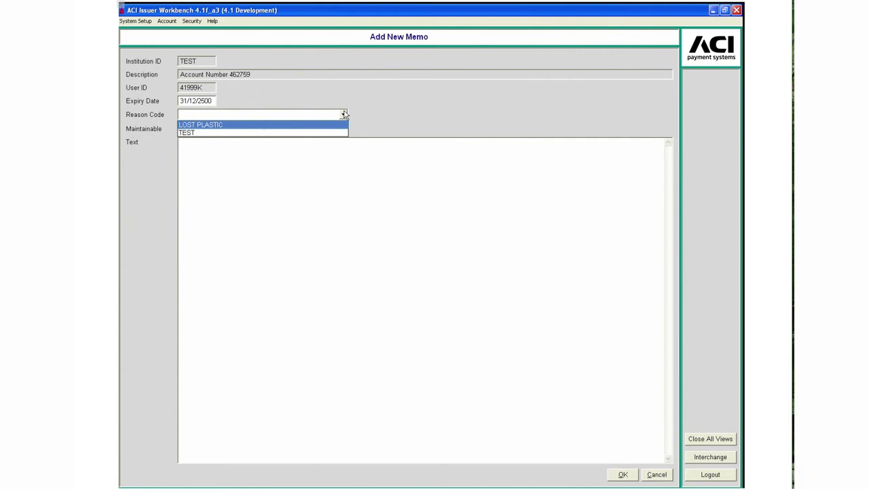
left_click(227, 125)
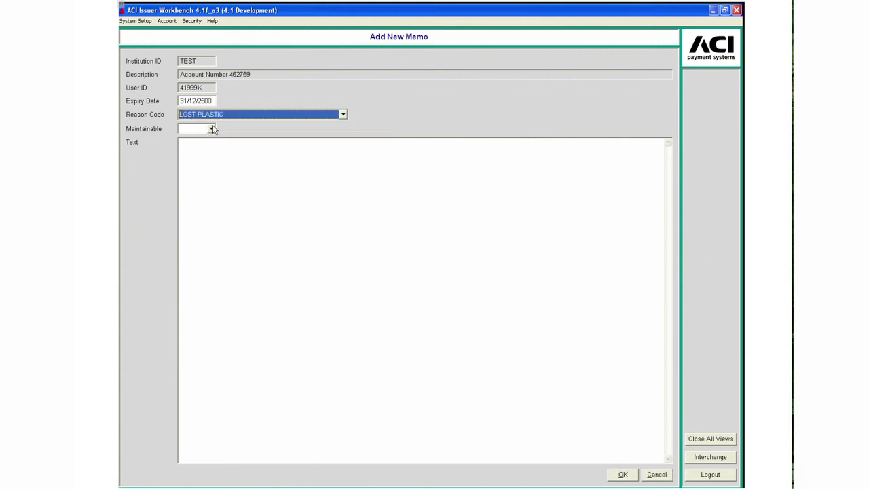
left_click(211, 129)
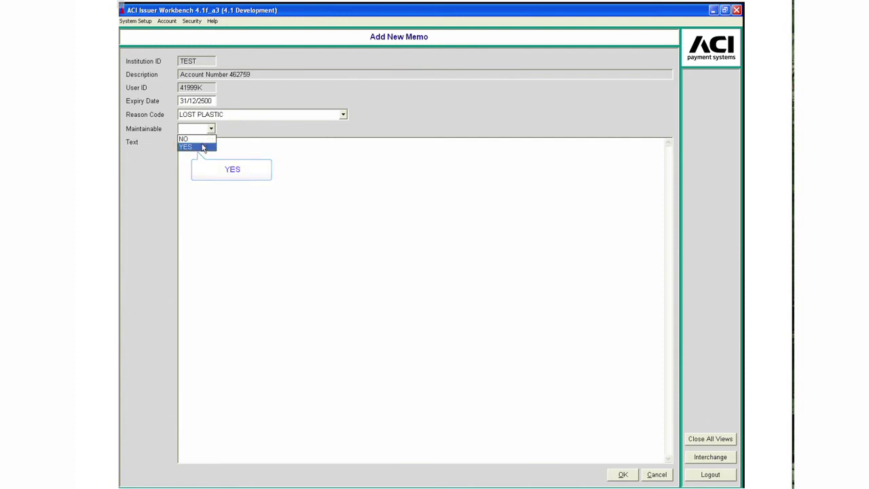
left_click(202, 147)
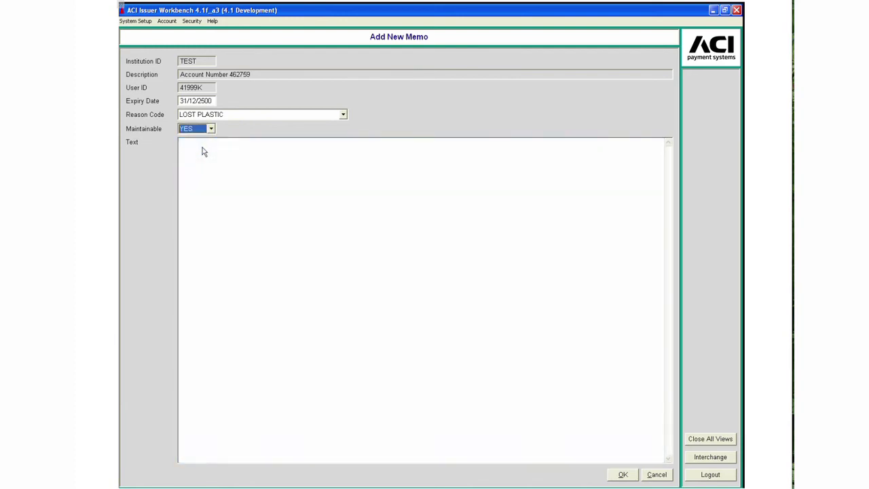
Enter the memo text "Customer called to notify card lost. Card cancelled and replacement ordered. Verified no fraudulent transactions." and save the memo.
type("Customer called to notify card lost.  Card cancelled and replacement ordered.  Verified no fraudulent transactions.")
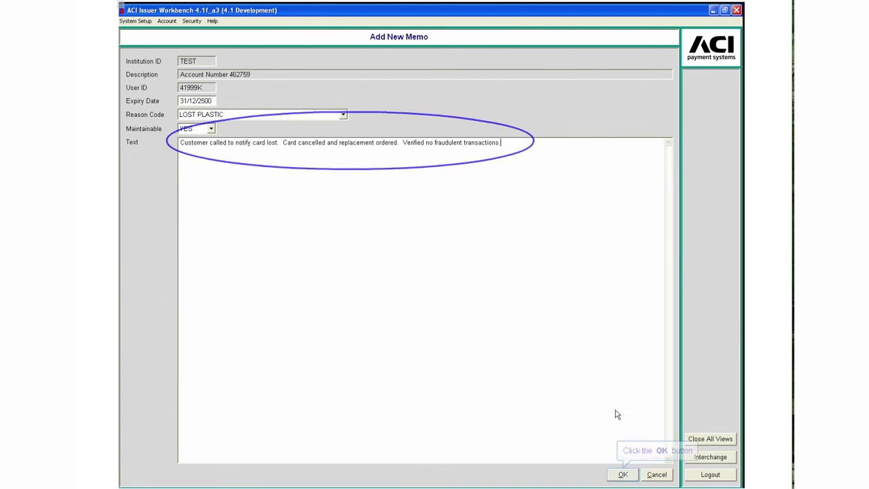
left_click(622, 474)
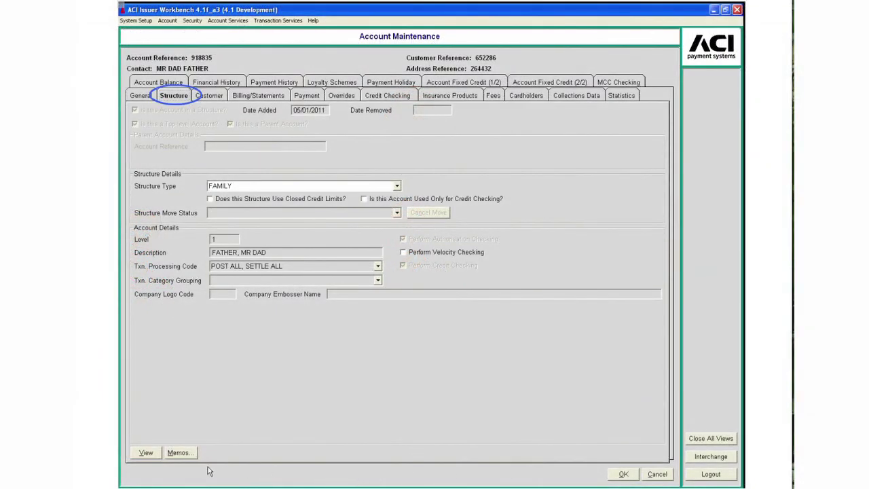
View the family account structure as a tree, expand the father's top-level account and open the mother's account for editing.
left_click(148, 455)
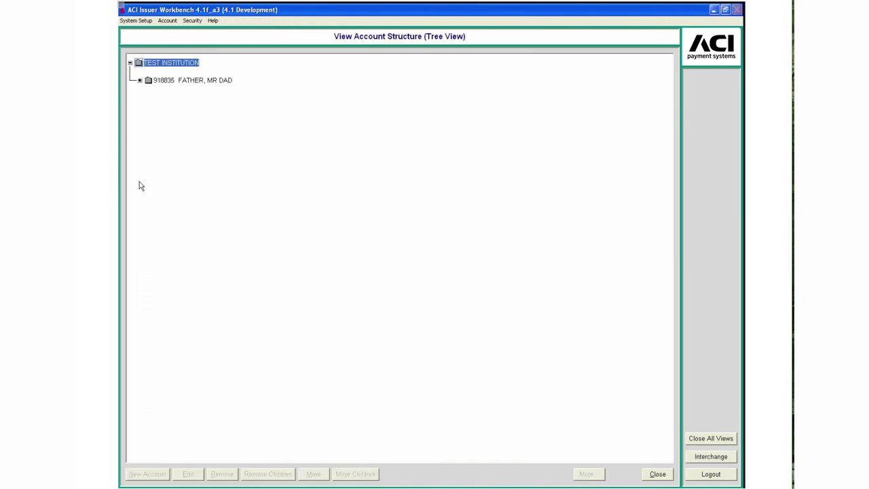
left_click(139, 81)
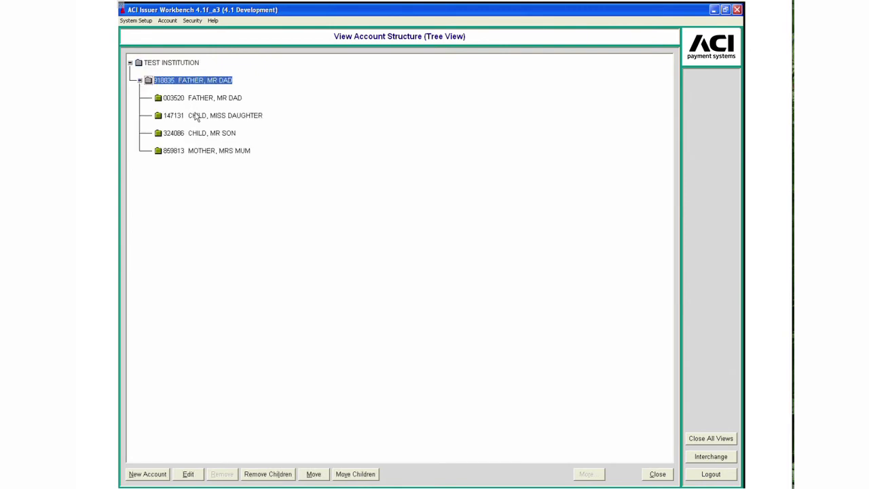
left_click(201, 152)
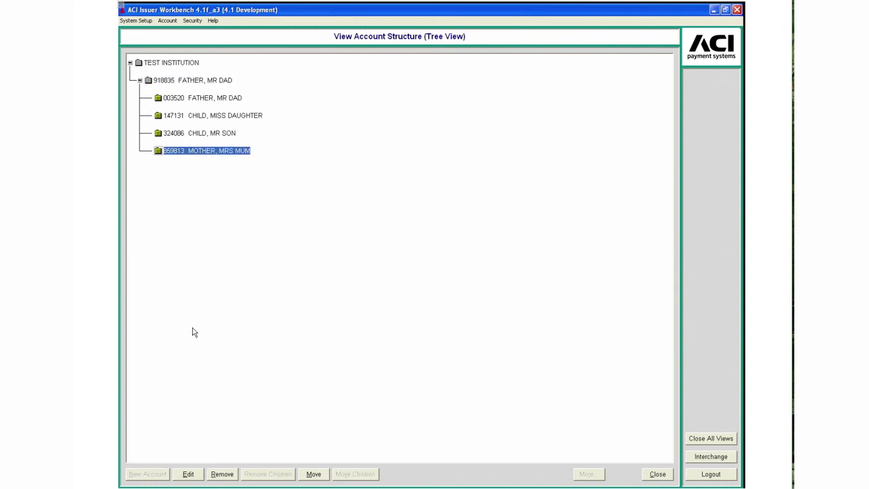
left_click(190, 474)
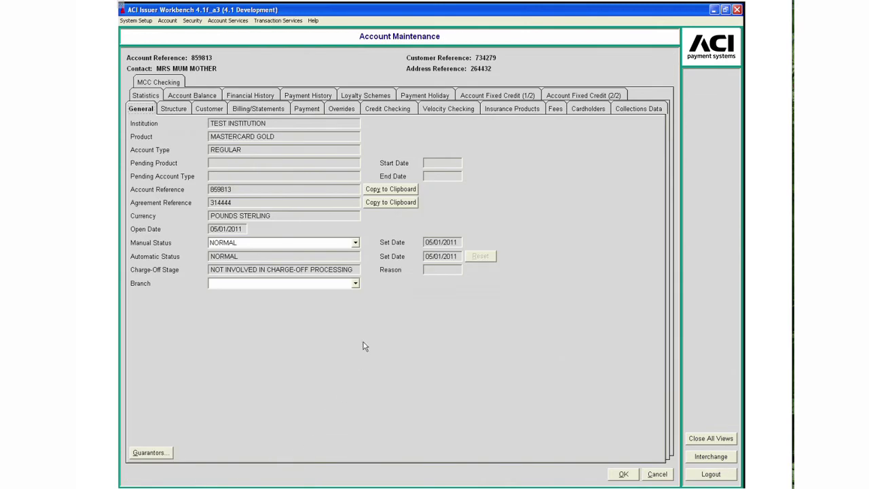
Set the new credit limit of the mother's account to £2,000 under check rule CC01 and save the account.
left_click(394, 110)
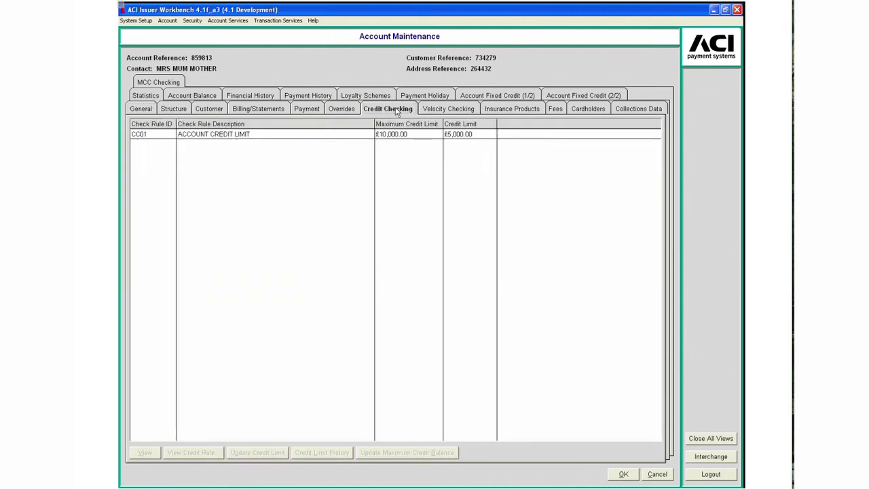
left_click(355, 137)
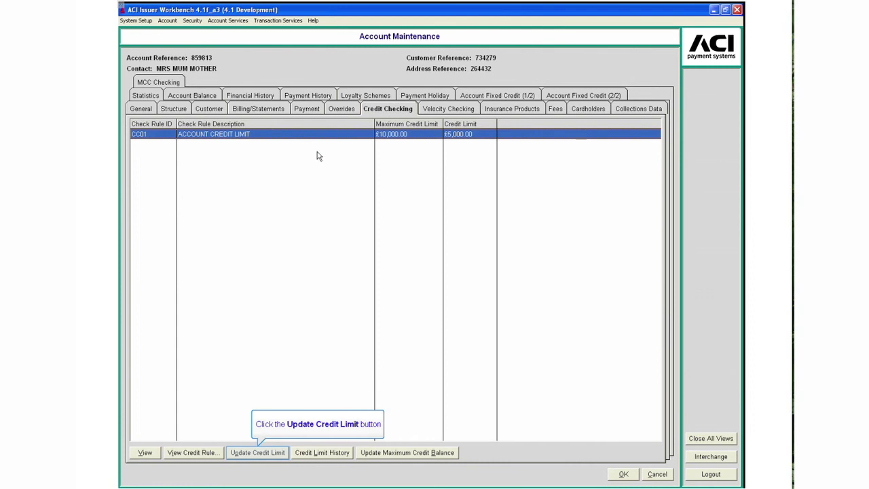
left_click(258, 452)
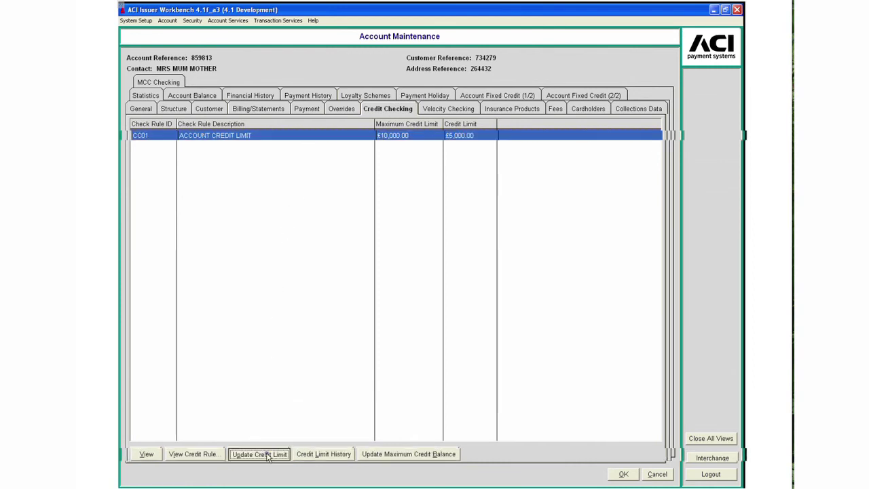
left_click(231, 130)
type("2,")
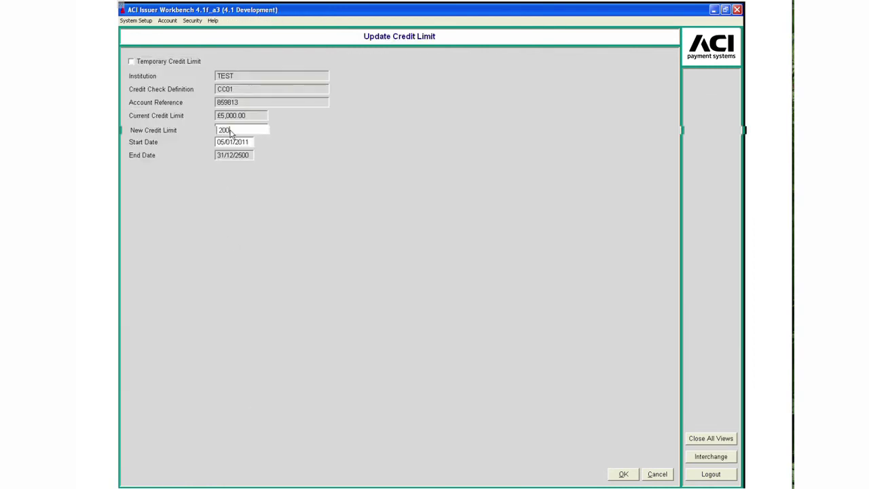
type("000")
left_click(619, 474)
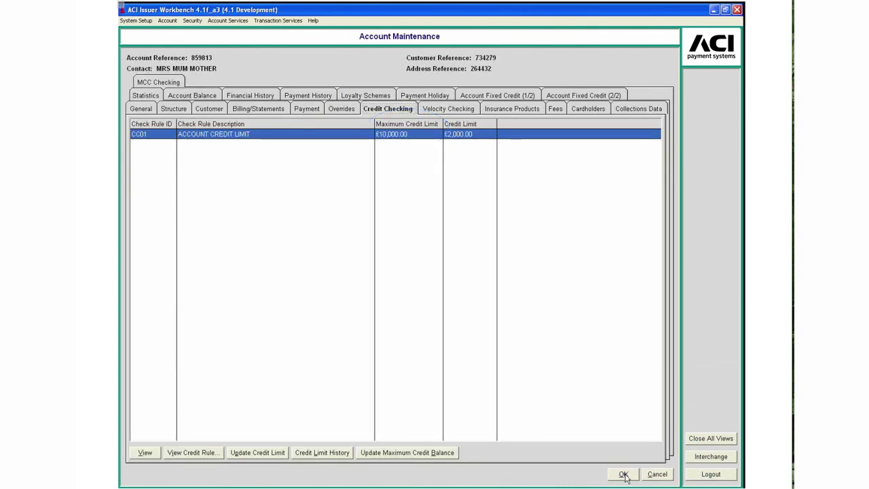
left_click(624, 475)
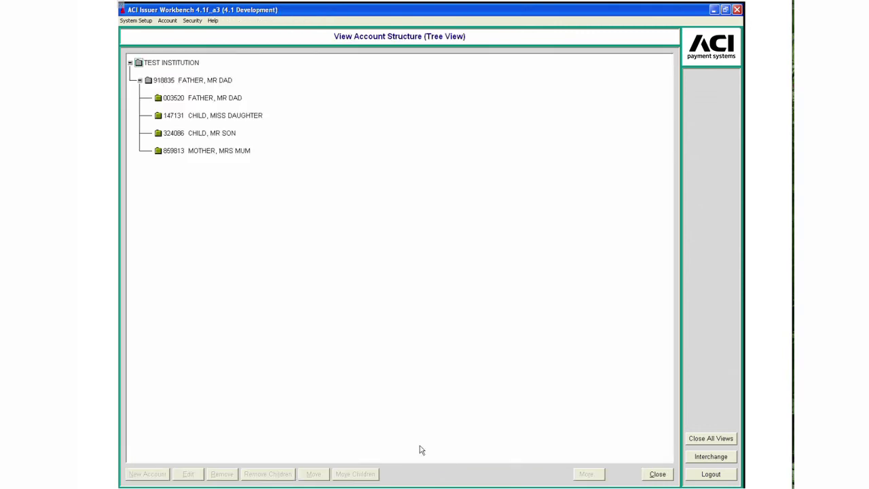
Open the son's account for editing and override its default DAILY CASH LIMIT velocity check rule.
left_click(211, 134)
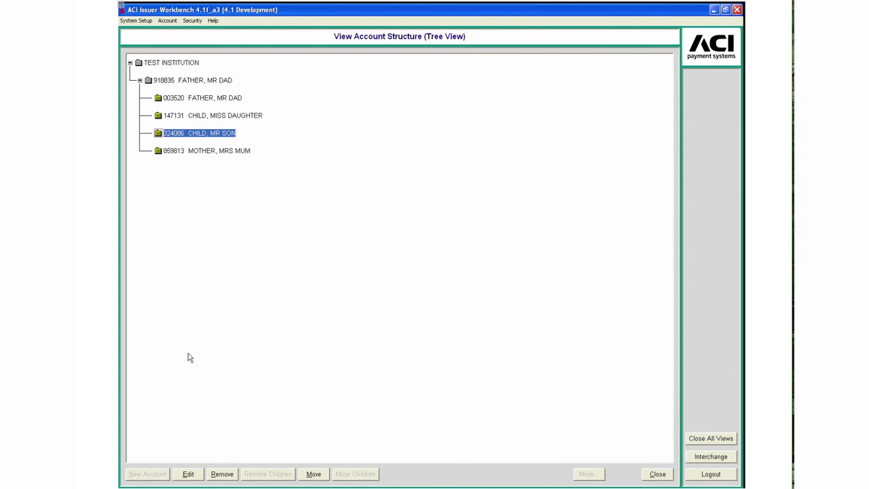
left_click(189, 475)
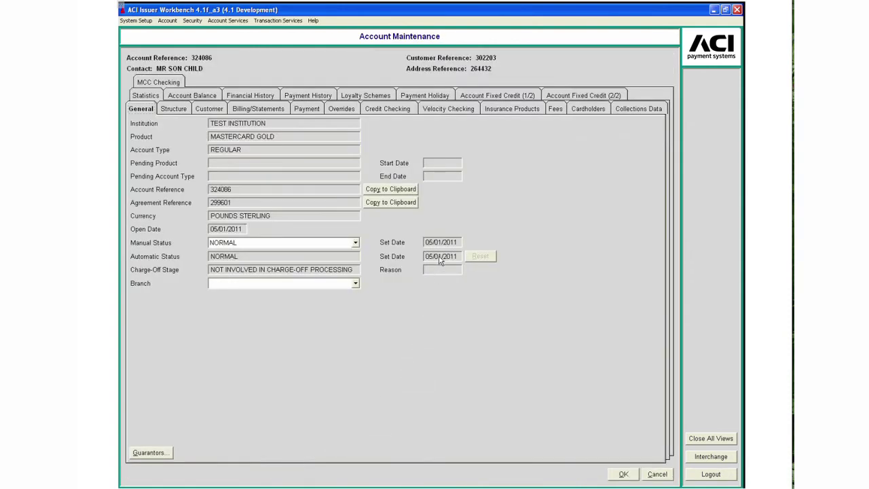
left_click(451, 110)
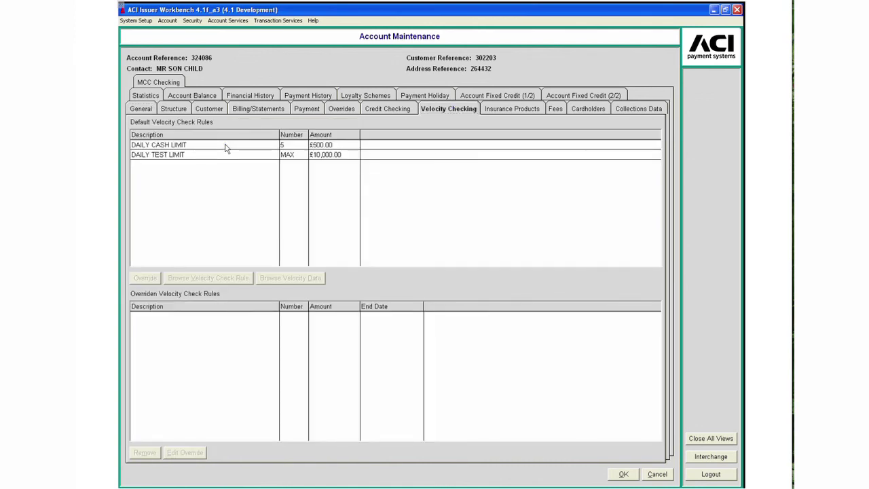
left_click(226, 148)
left_click(144, 277)
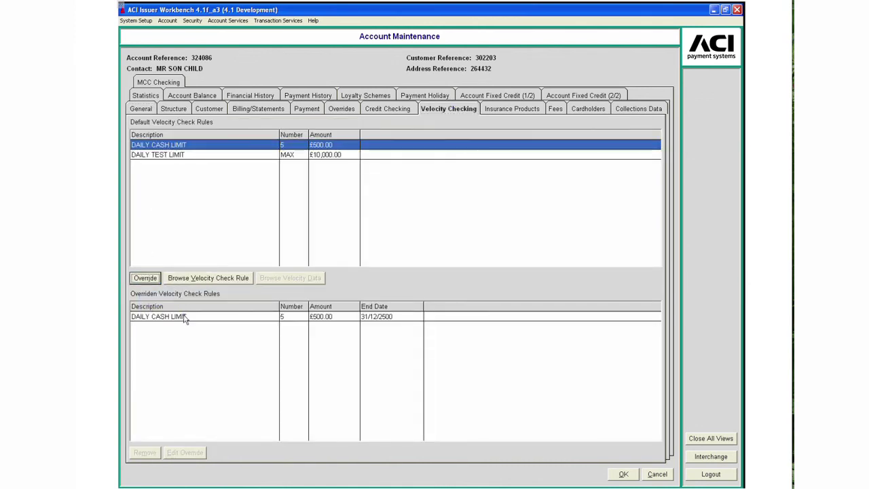
Edit the overridden DAILY CASH LIMIT rule, setting its maximum amount per period to £200, and confirm the update.
left_click(184, 318)
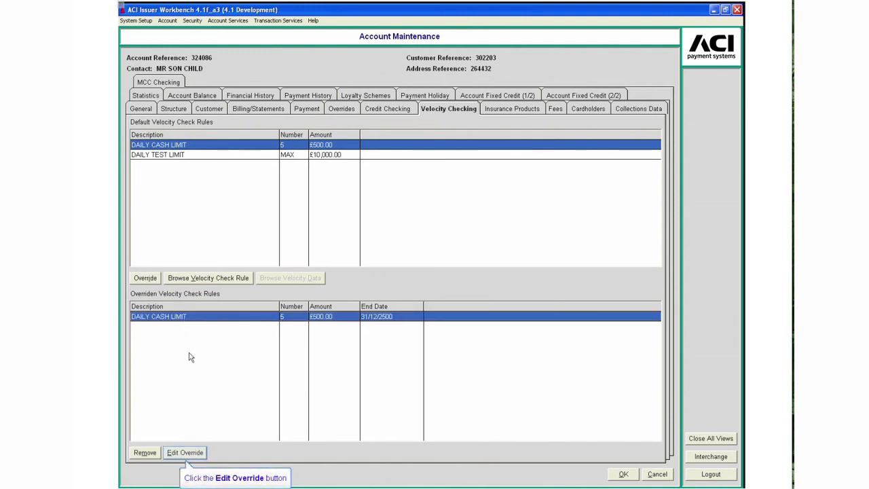
left_click(188, 454)
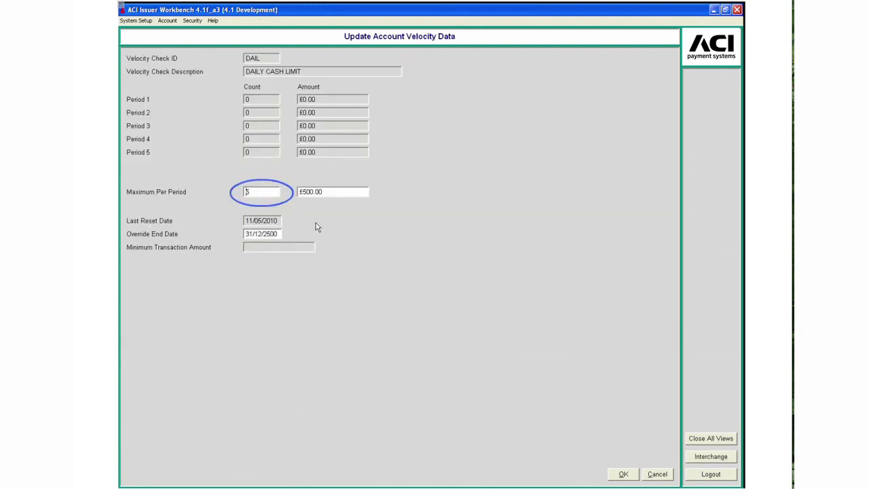
left_click_drag(320, 193, 290, 191)
type("200")
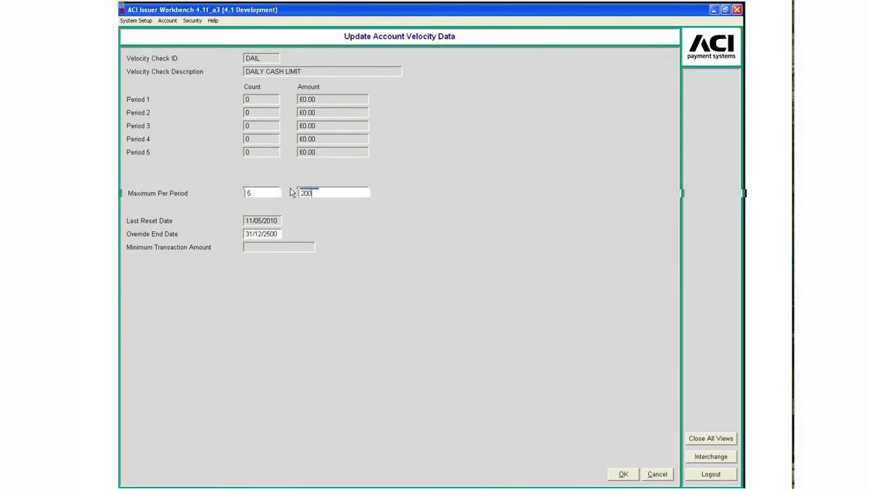
left_click(623, 475)
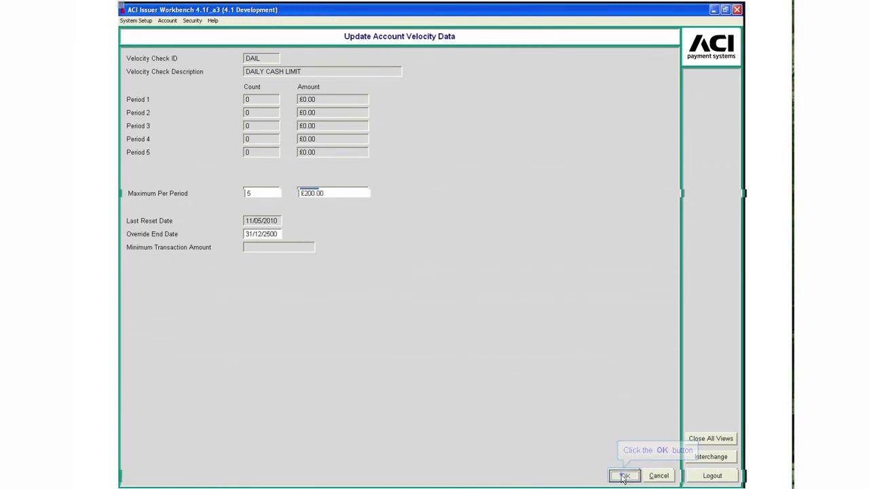